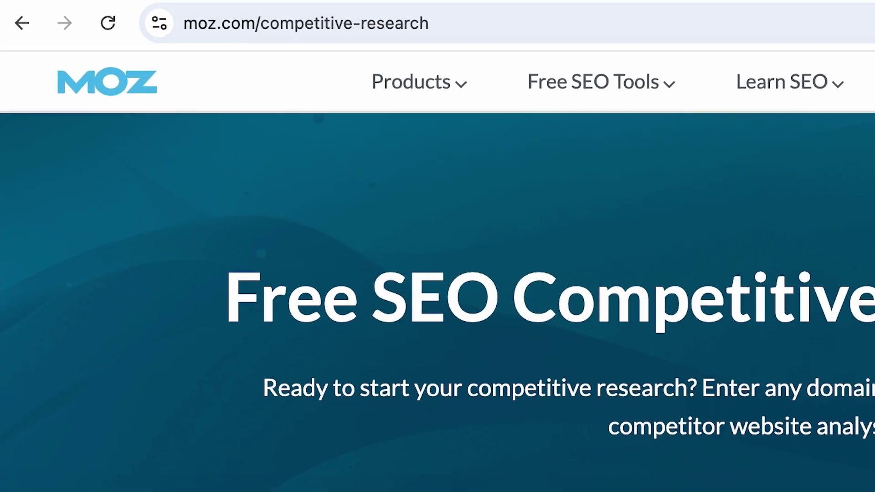
Analyze rankmath.com with Moz's Free SEO Competitive Analysis Tool and review its top competitors.
click(300, 14)
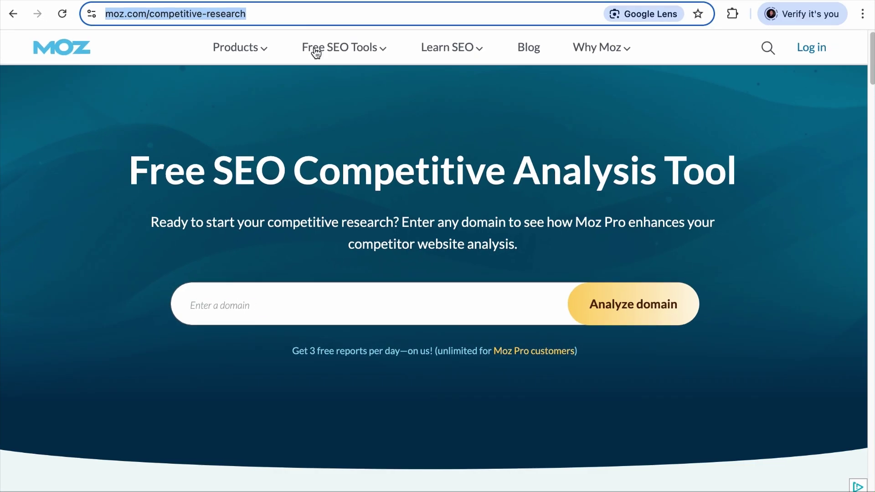
click(393, 135)
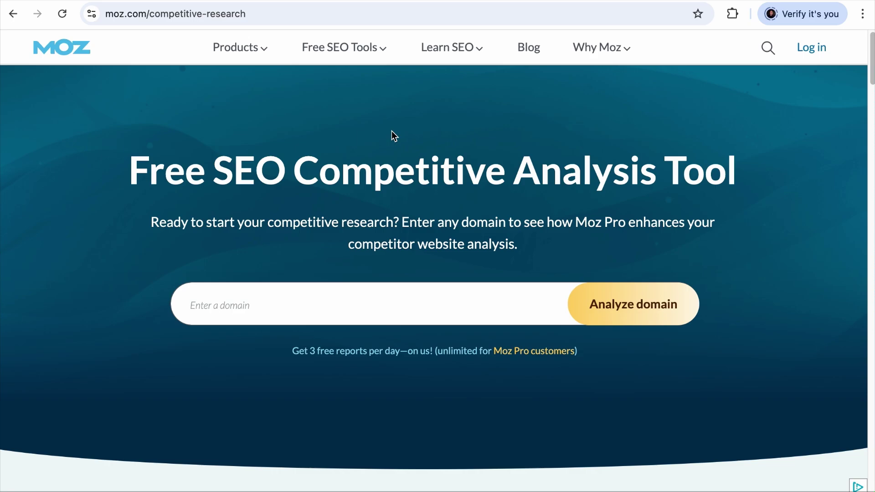
click(407, 313)
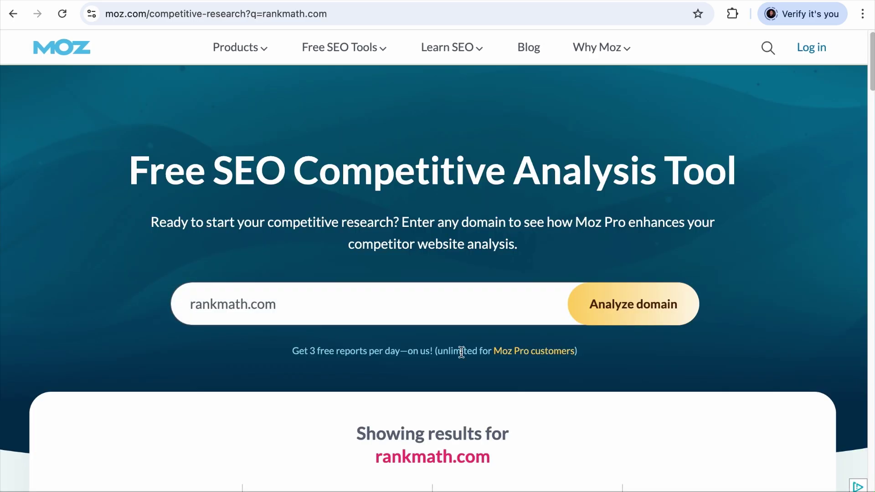
scroll(480, 363, down, 9)
scroll(481, 363, down, 8)
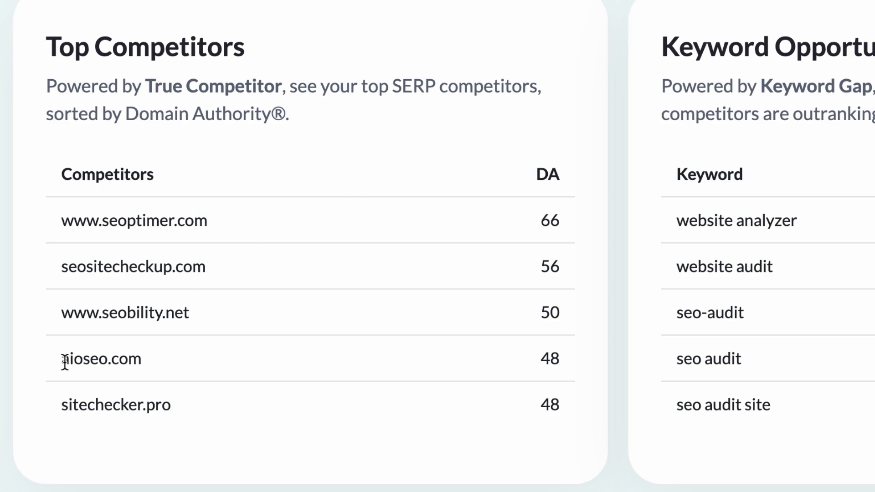
click(174, 361)
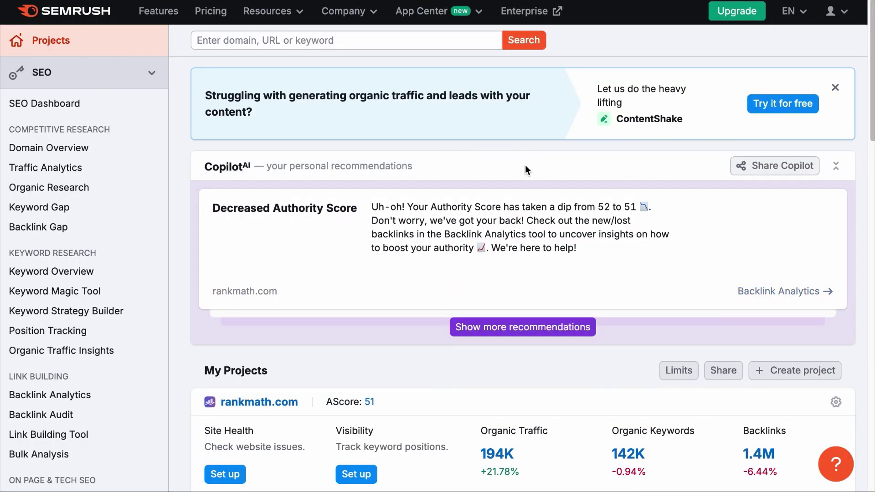
Run a Semrush Organic Research report for rankmath.com in the US database and open the full list of organic competitors.
click(89, 189)
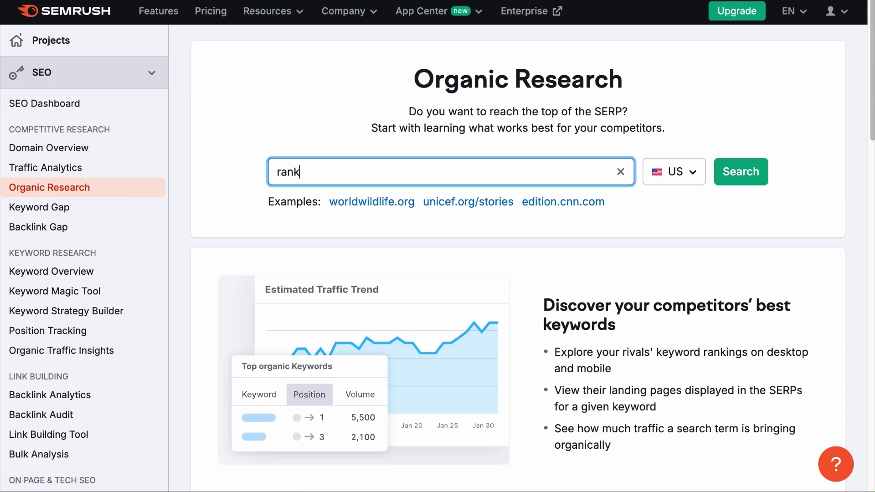
click(753, 181)
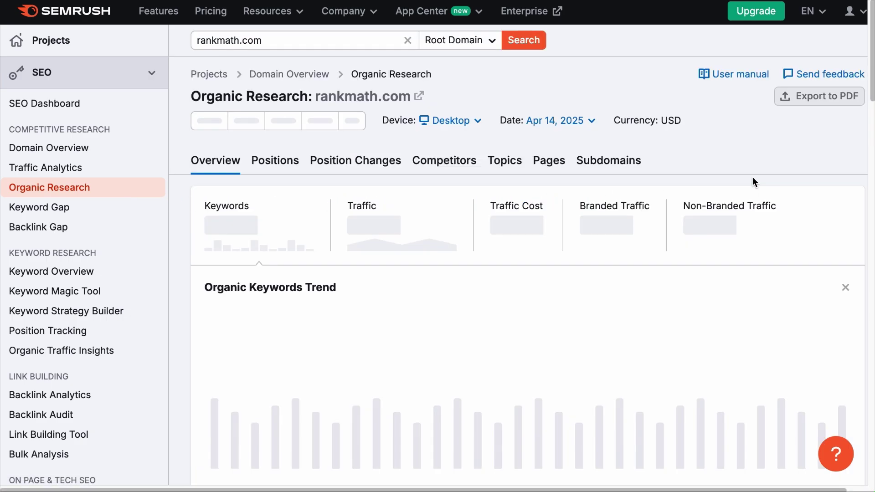
scroll(660, 307, down, 1)
scroll(660, 307, down, 15)
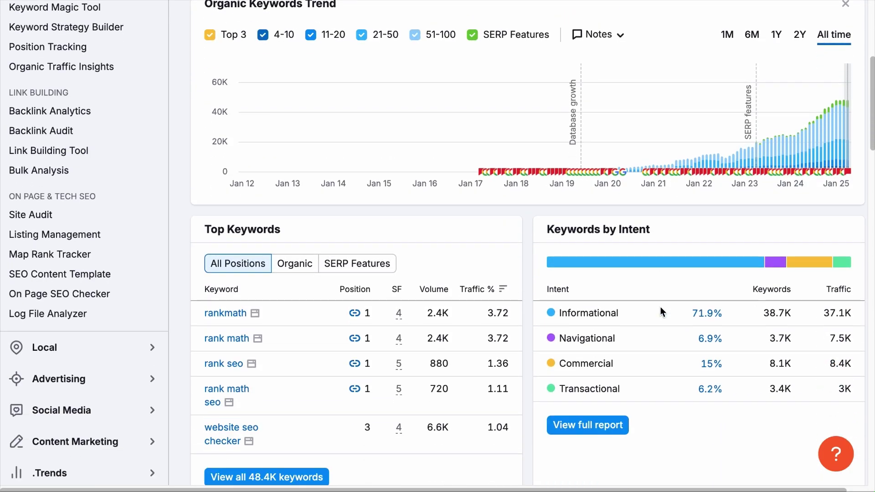
scroll(660, 307, down, 20)
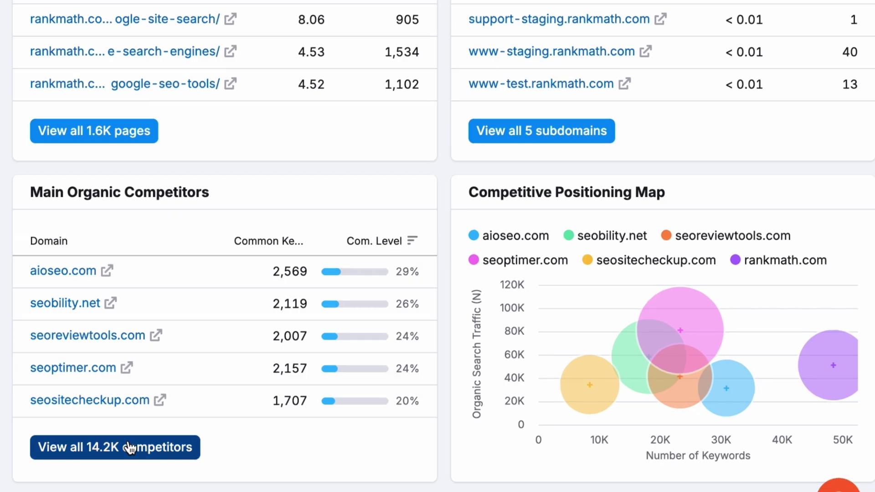
click(127, 447)
scroll(281, 407, down, 10)
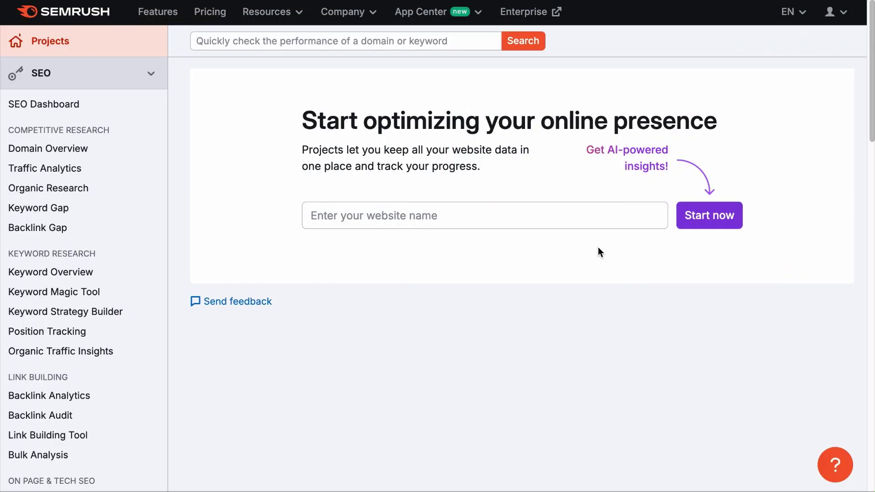
Compare rankmath.com with seobility.net on organic keywords in Semrush's Keyword Gap and review the shared keywords.
click(44, 211)
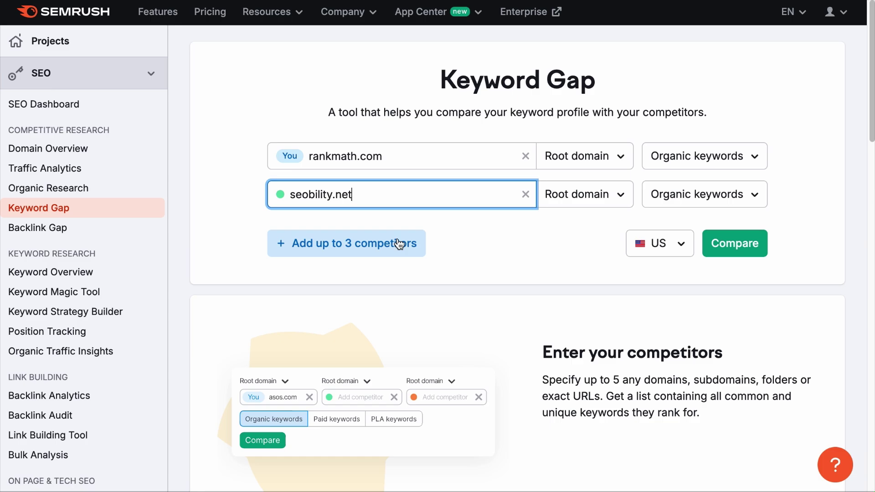
click(741, 251)
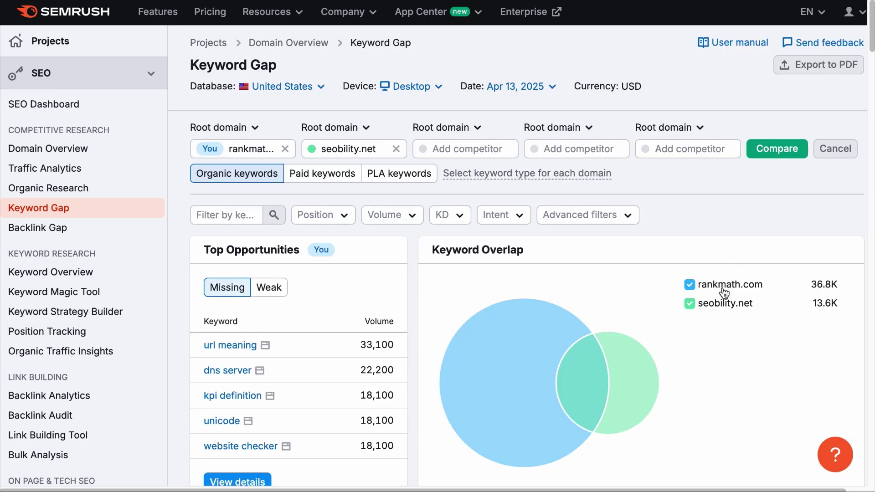
scroll(718, 303, down, 6)
scroll(718, 299, down, 7)
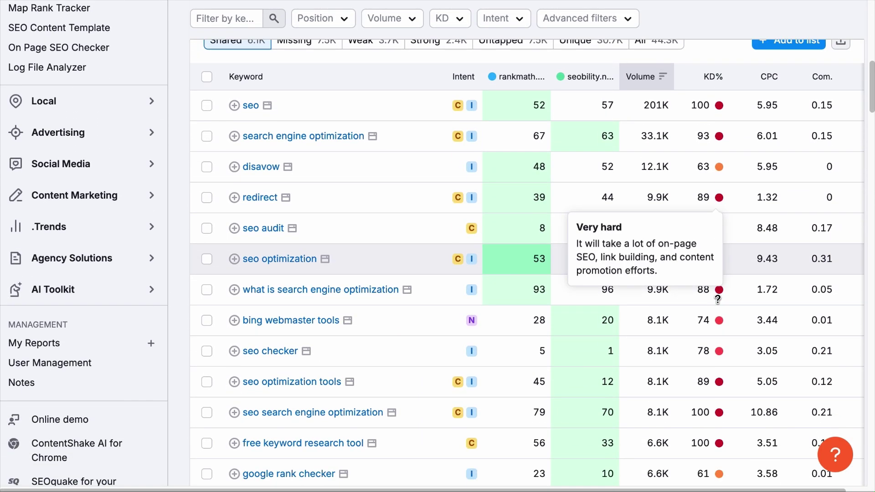
scroll(718, 300, down, 4)
scroll(718, 301, up, 7)
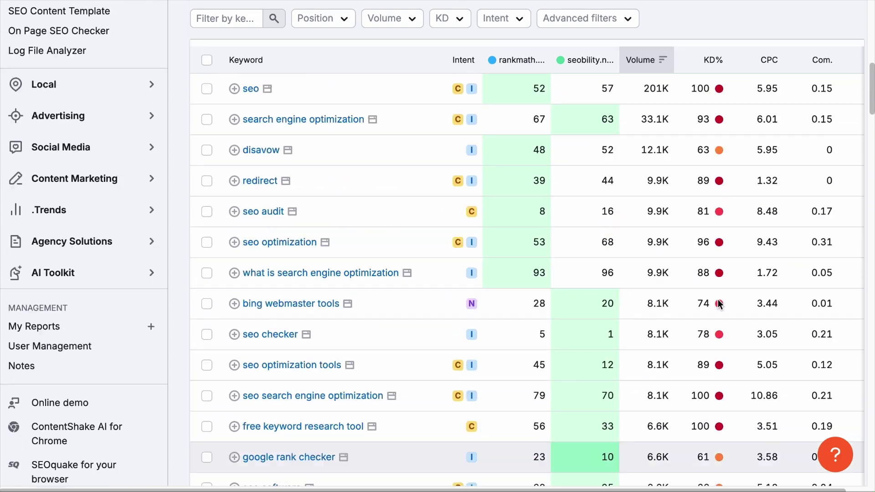
Filter the keyword comparison to Missing keywords and review their volume and difficulty.
click(309, 97)
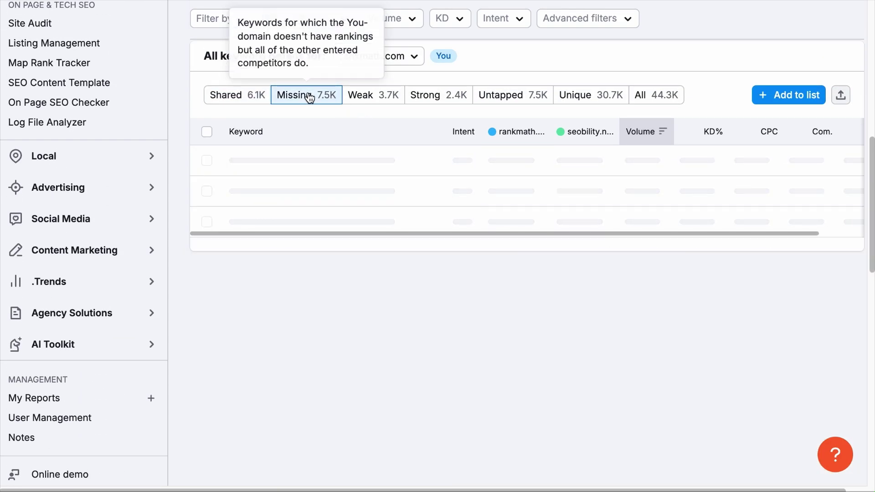
scroll(613, 258, down, 5)
scroll(613, 259, down, 8)
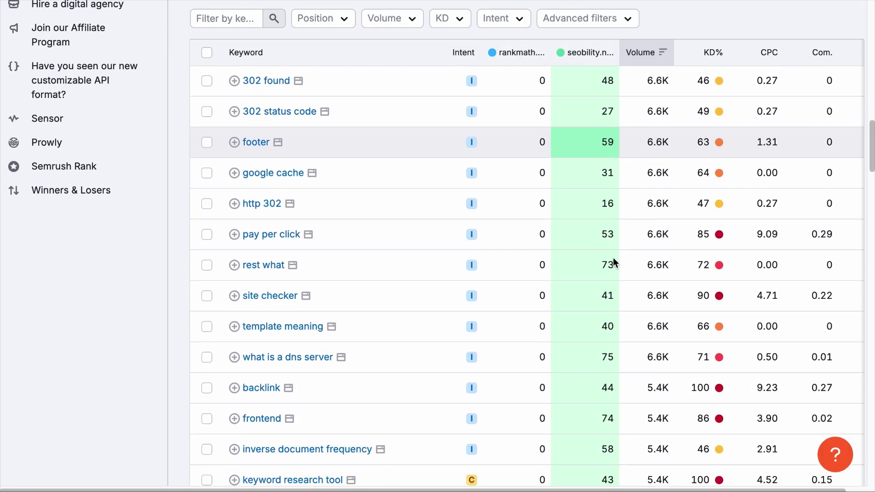
scroll(613, 262, down, 3)
scroll(613, 263, up, 9)
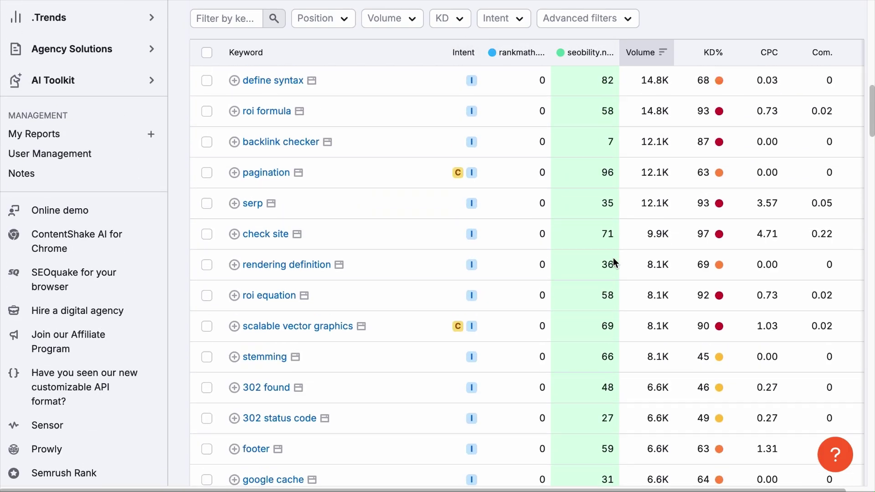
scroll(613, 258, up, 9)
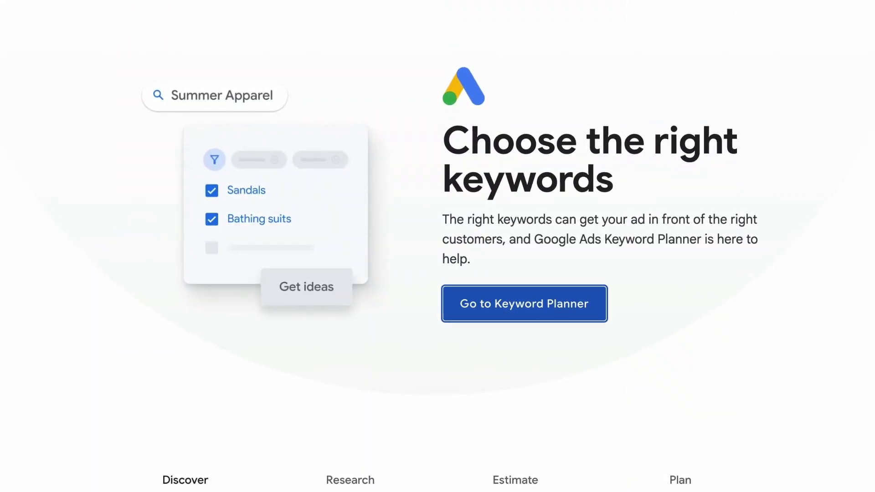
Go to Google Ads Keyword Planner, proceed through the account setup and start creating a new payments profile.
click(572, 296)
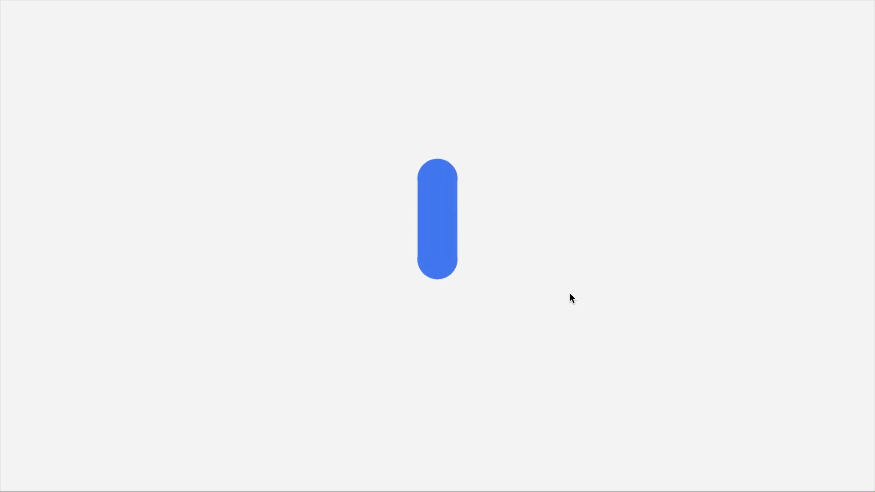
click(644, 375)
scroll(644, 374, down, 2)
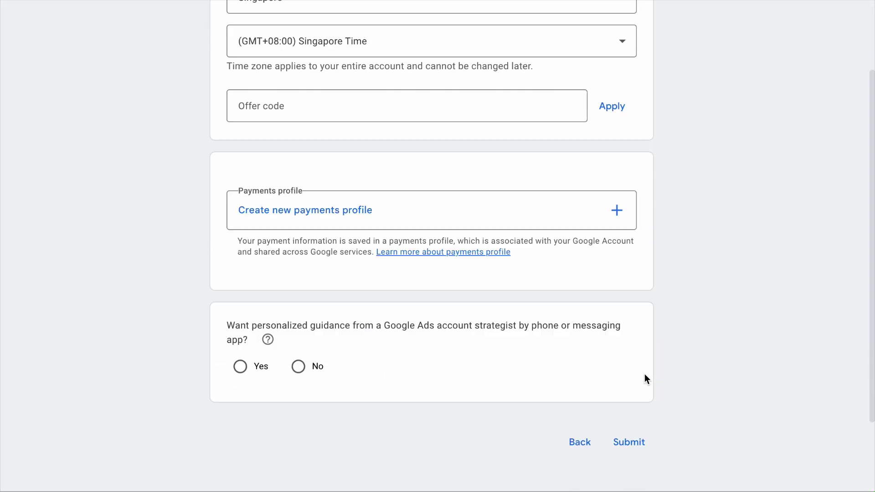
click(378, 214)
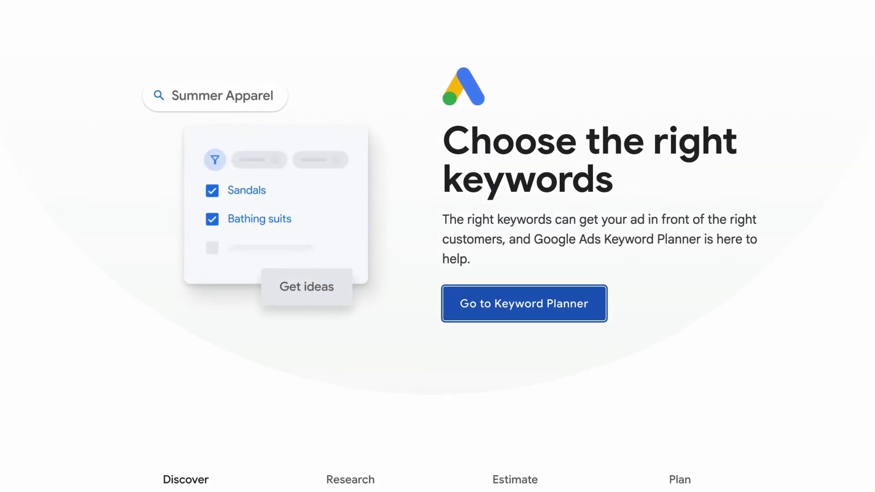
Open Keyword Planner in Google Ads and set Discover new keywords to start with a website.
click(575, 295)
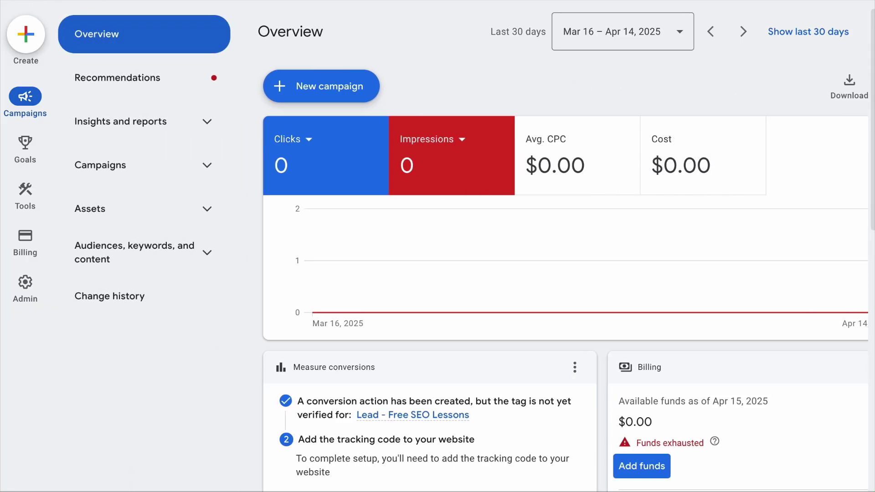
click(24, 190)
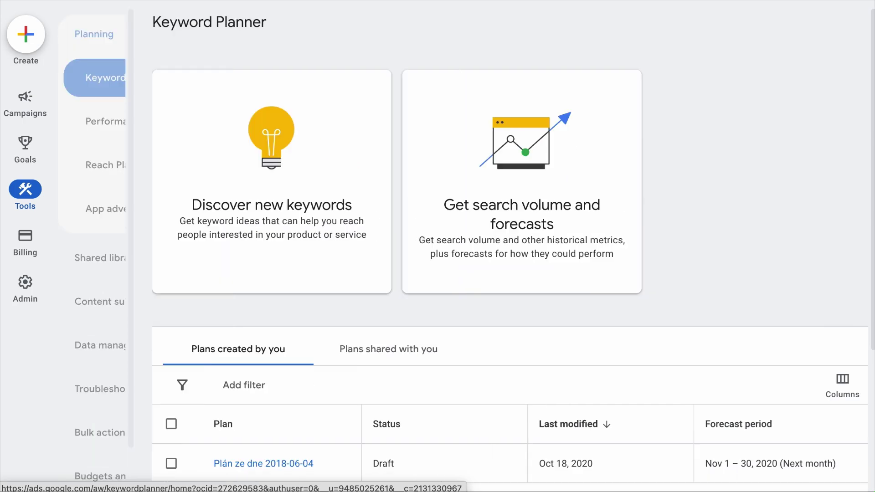
click(199, 167)
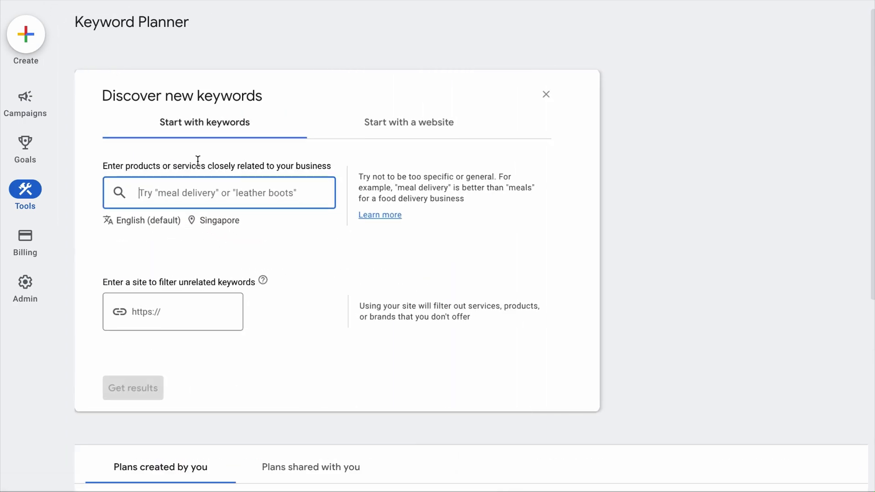
click(412, 126)
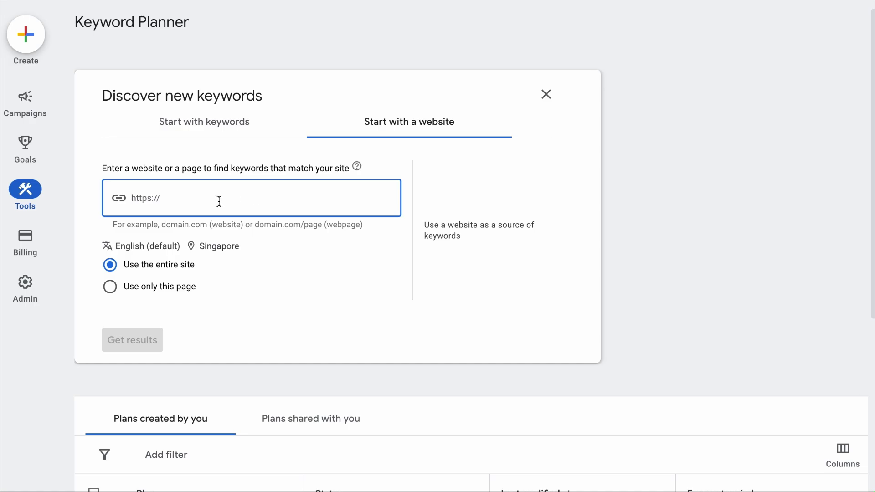
Enter rankmath.com as the source website and widen the target location to all locations.
key(Return)
text(rank)
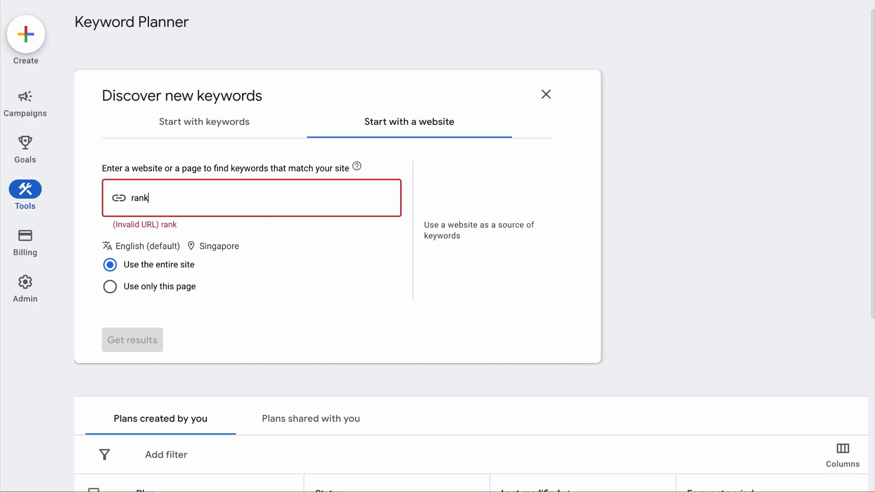
text(math.com)
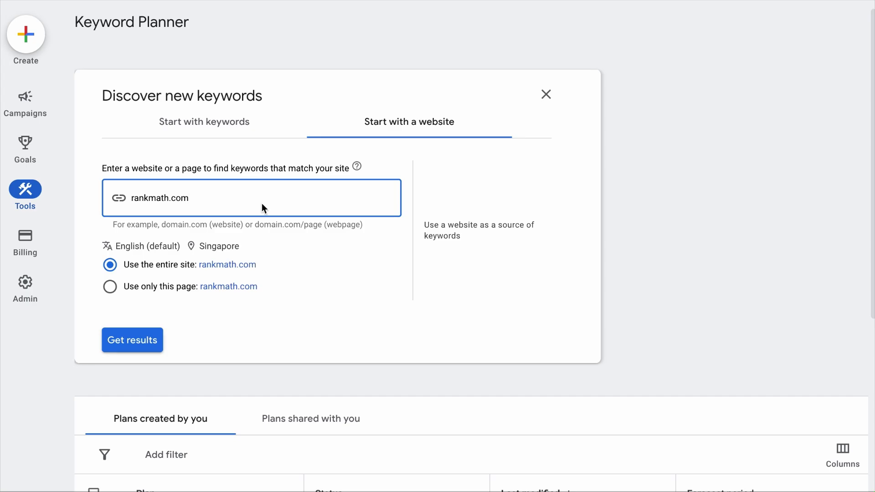
click(226, 247)
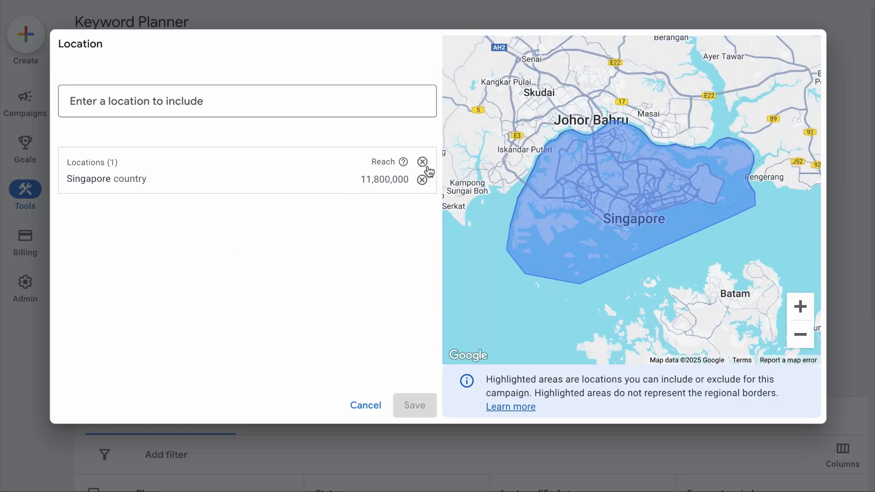
click(423, 163)
click(414, 403)
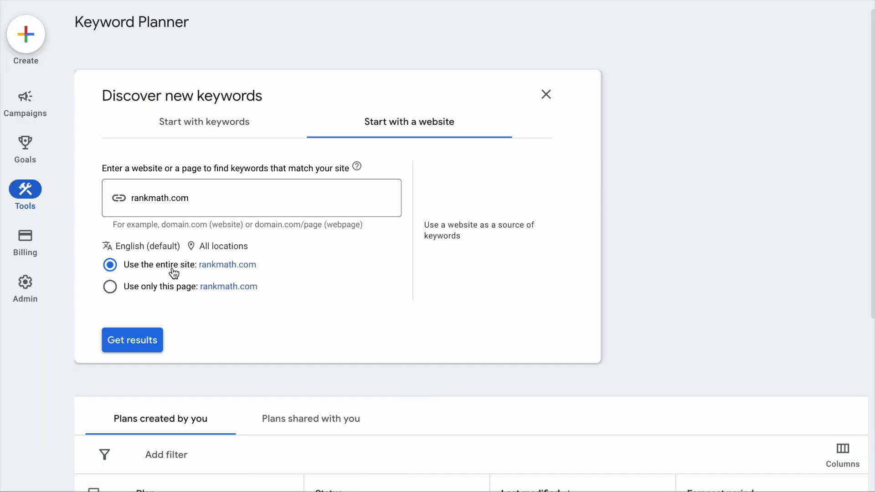
Get the keyword ideas for the entire rankmath.com site and download them as a .csv file.
click(132, 341)
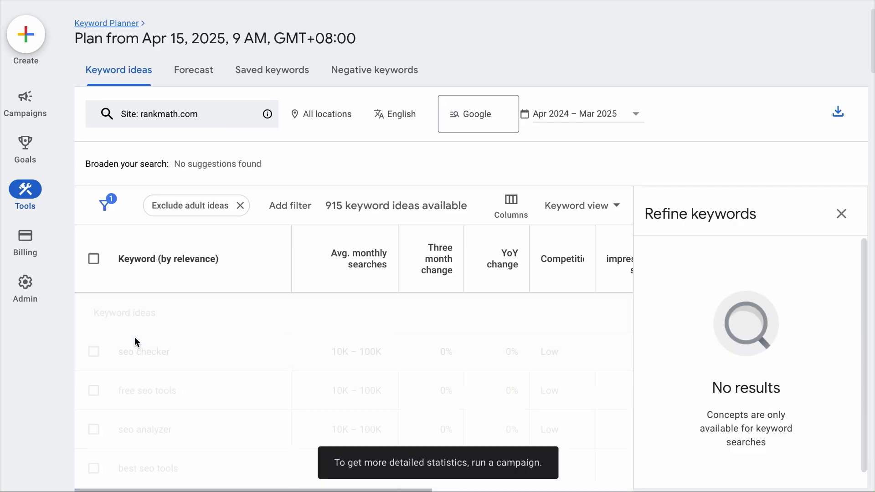
click(841, 213)
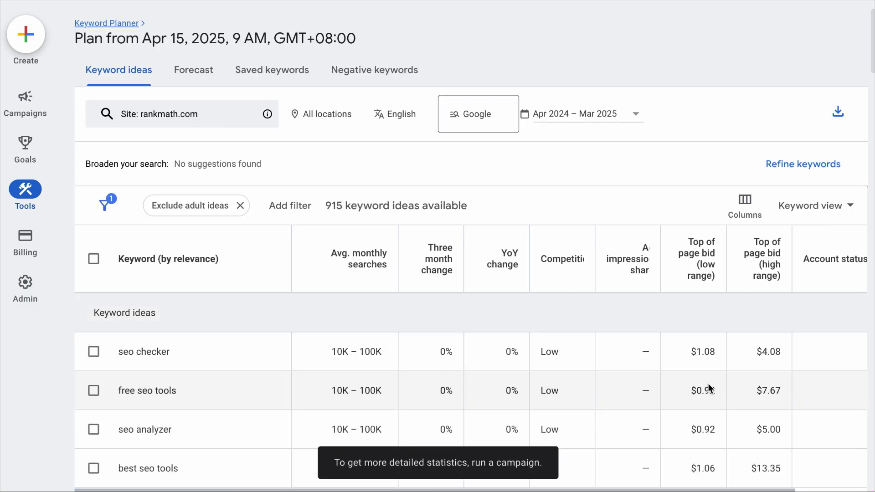
scroll(710, 387, down, 8)
scroll(710, 388, up, 10)
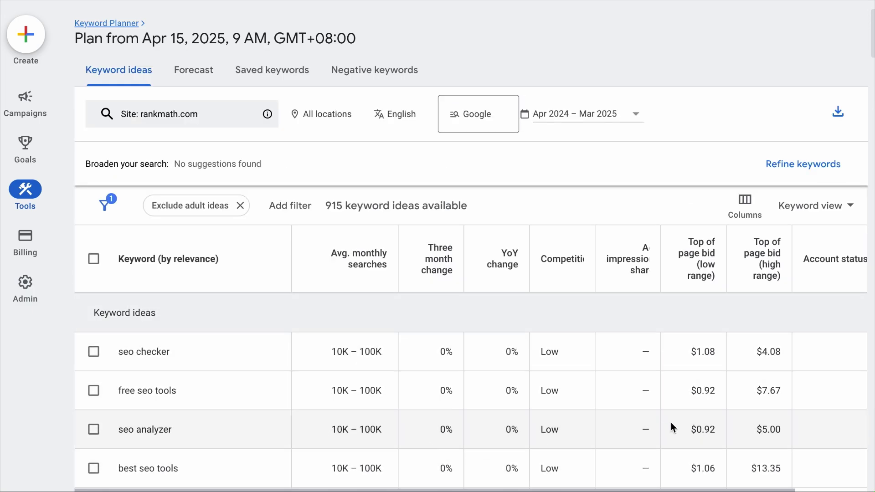
click(842, 113)
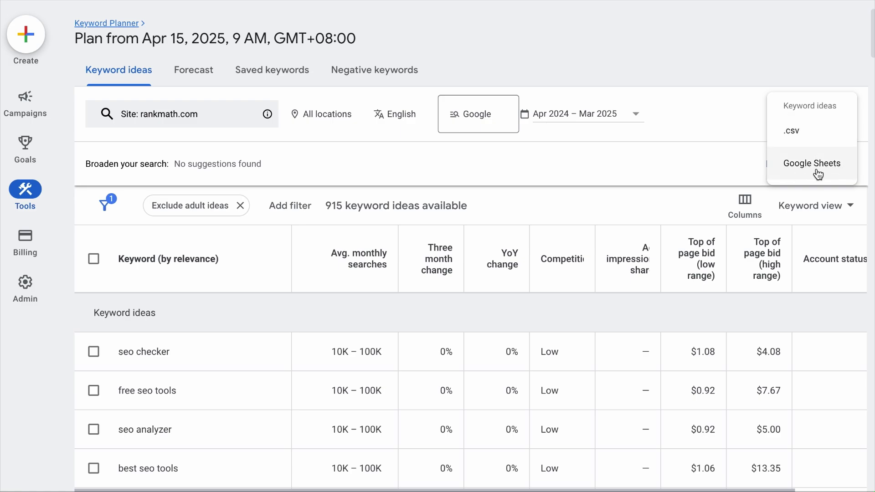
click(804, 131)
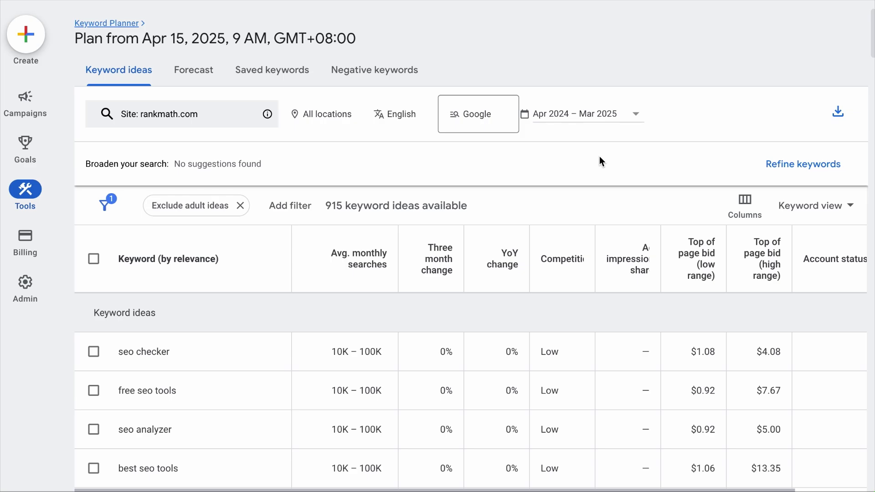
Replace the source website with seobility.net and get its keyword ideas.
click(218, 117)
double_click(196, 186)
text(seobility.net)
click(154, 315)
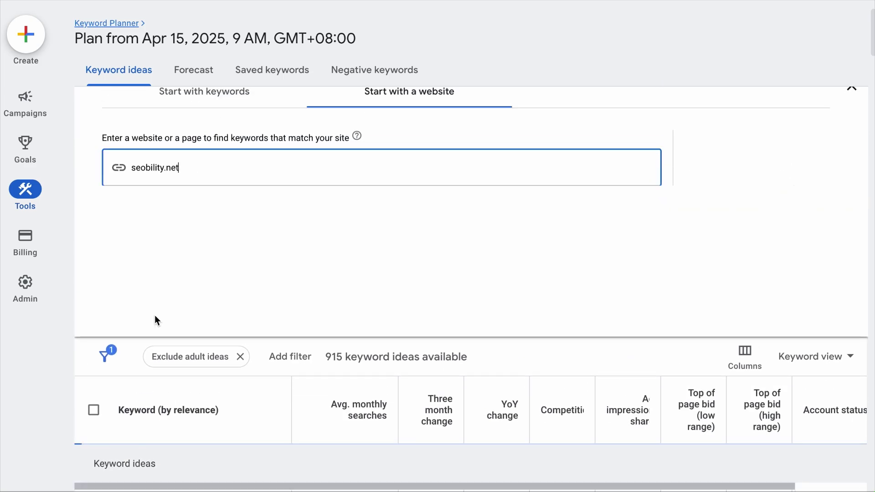
Look through the seobility.net keyword ideas and download them as a .csv file.
scroll(387, 408, down, 10)
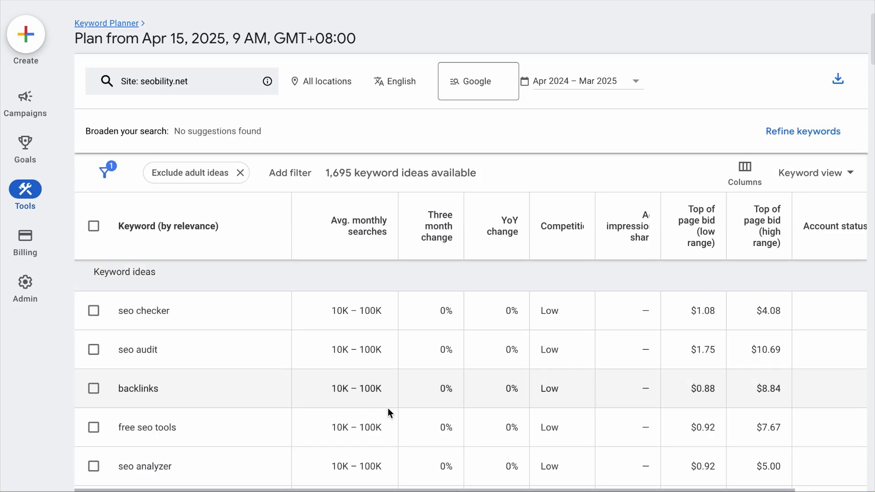
scroll(474, 349, down, 5)
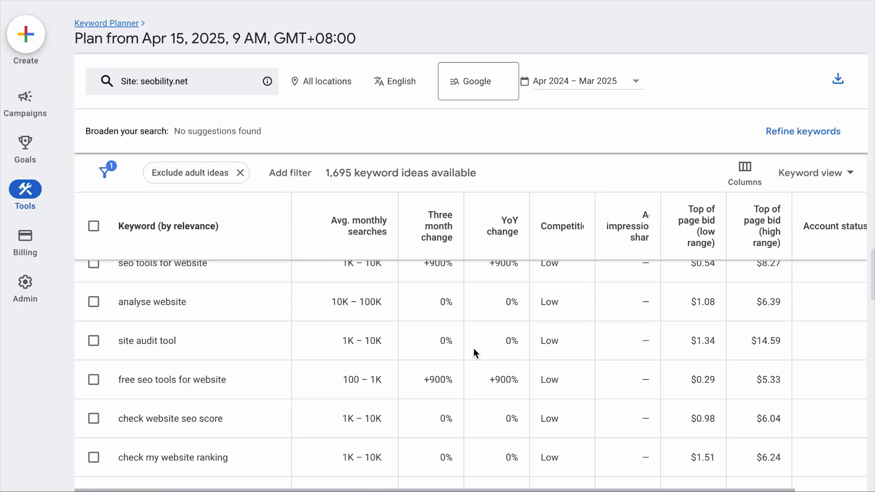
click(841, 89)
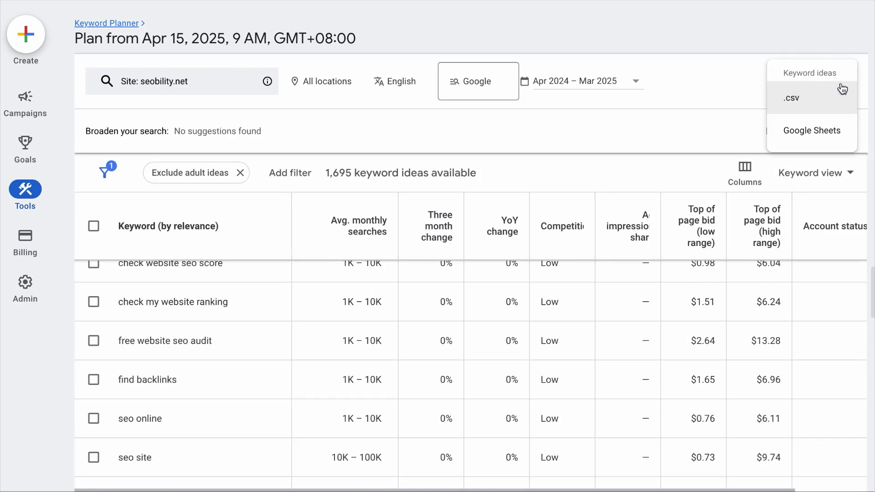
click(823, 96)
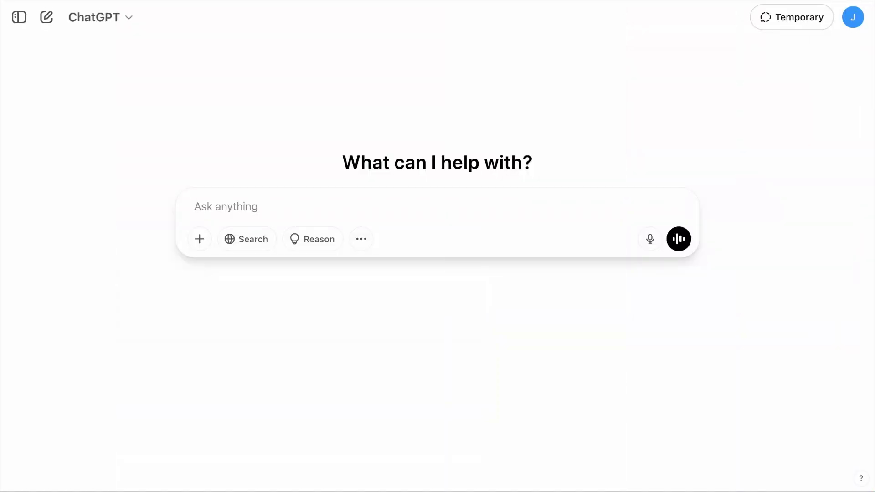
In ChatGPT, attach the Rank Math and SEObility Keyword Stats files and request a keyword gap analysis listing keywords SEObility ranks for but Rank Math doesn't.
drag(457, 149, 457, 151)
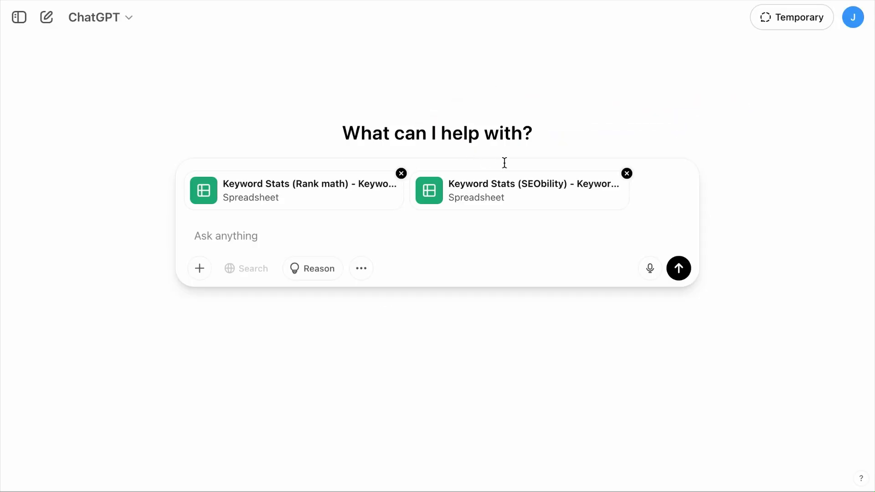
text(Based on the attached CS)
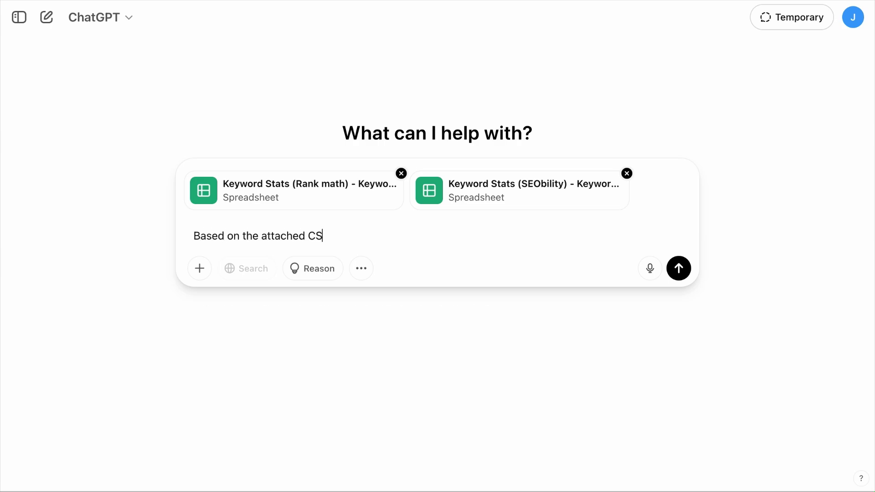
text(V files, perform a keyword gap analysis and provide Rank Math)
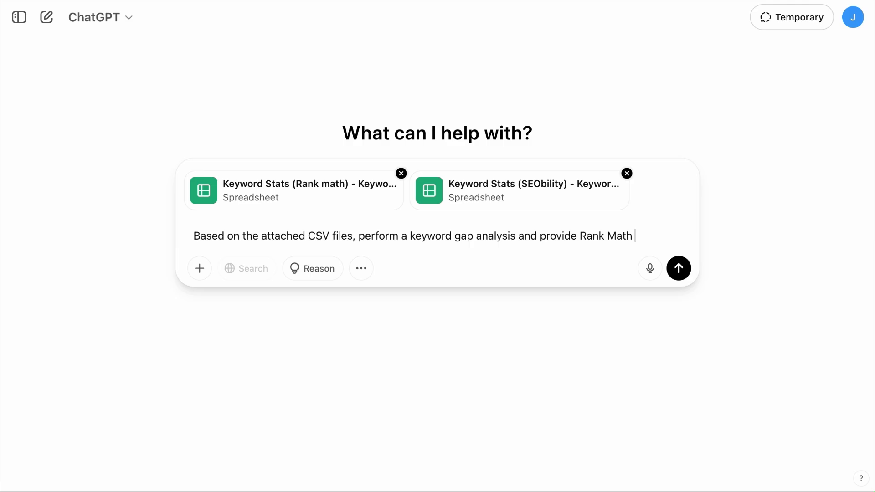
text( with a com)
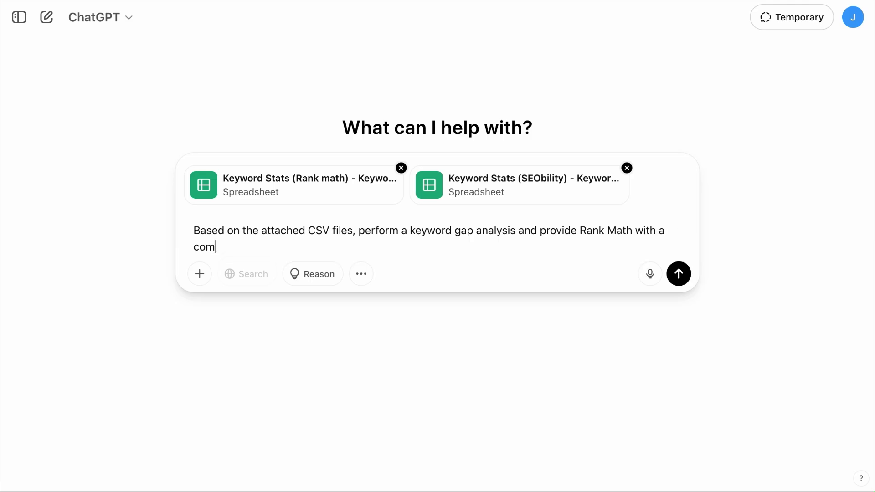
text(prehensive list of keywords, )
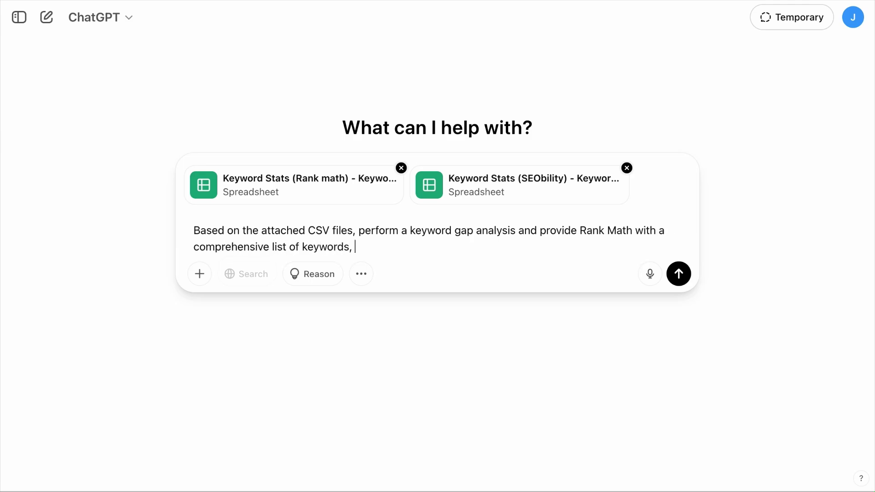
text(SEObility, is ranking for, but Rank Math isn't.)
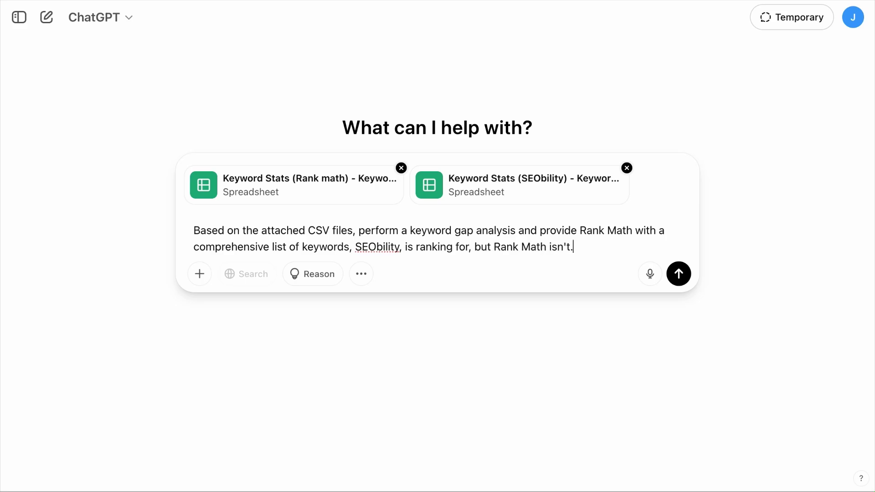
key(Return)
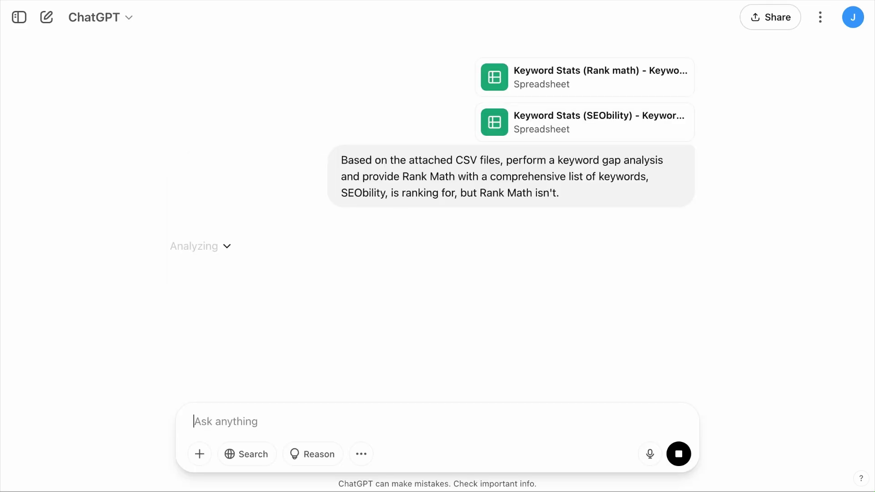
Read the gap analysis, ask for a downloadable csv file with missing keywords for Rank Math, and open RankMath_Keyword_Gap.csv.
scroll(396, 239, down, 5)
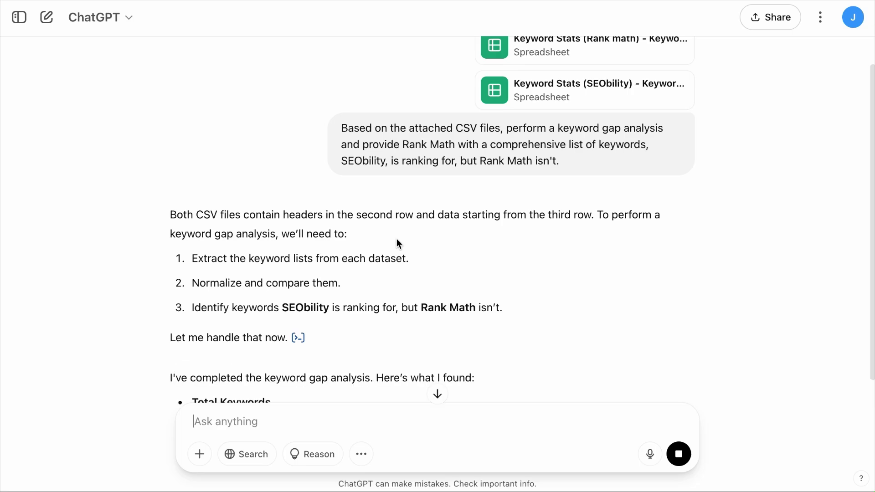
scroll(573, 242, down, 4)
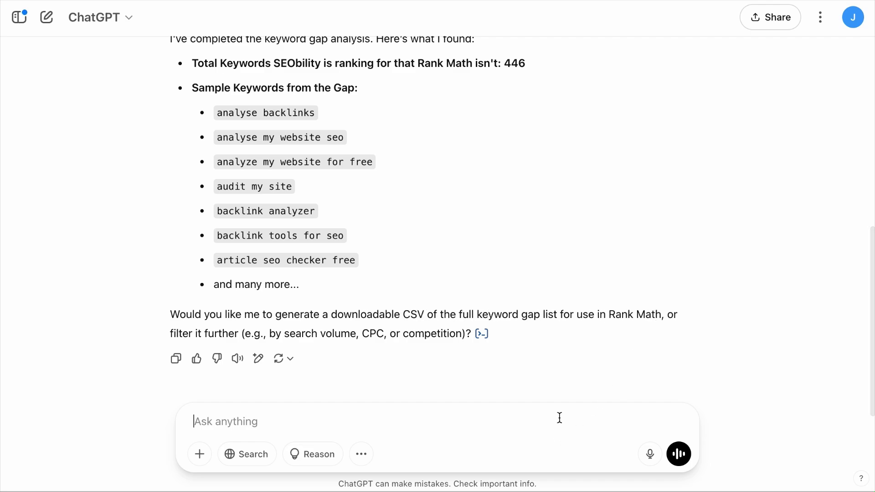
text(yes, please generat)
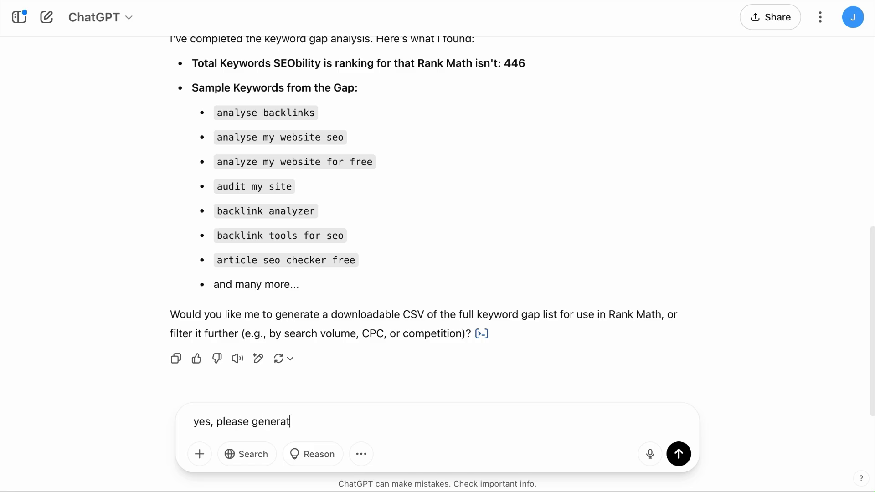
text(e a downloadable csv file with mi)
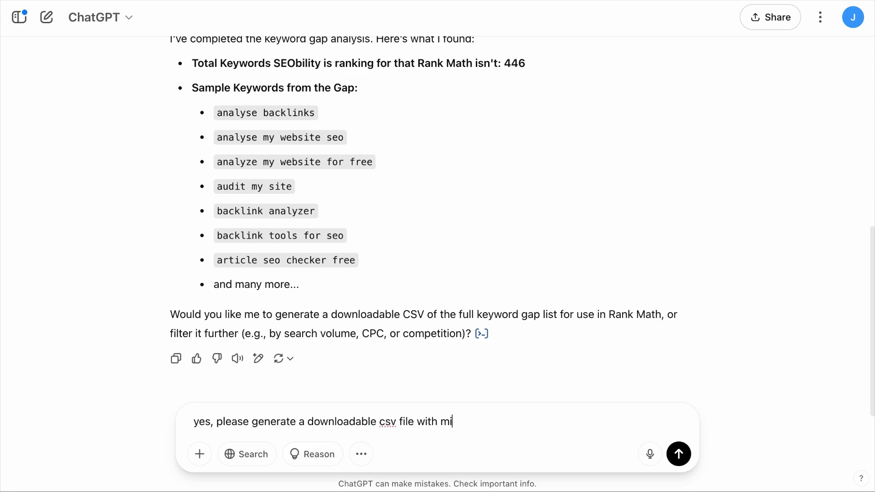
text(ssing keywords for Rank Math)
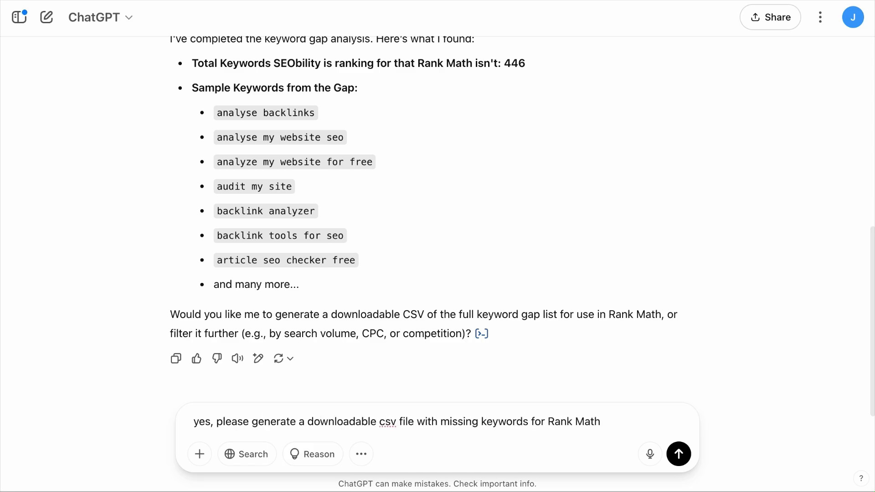
key(Return)
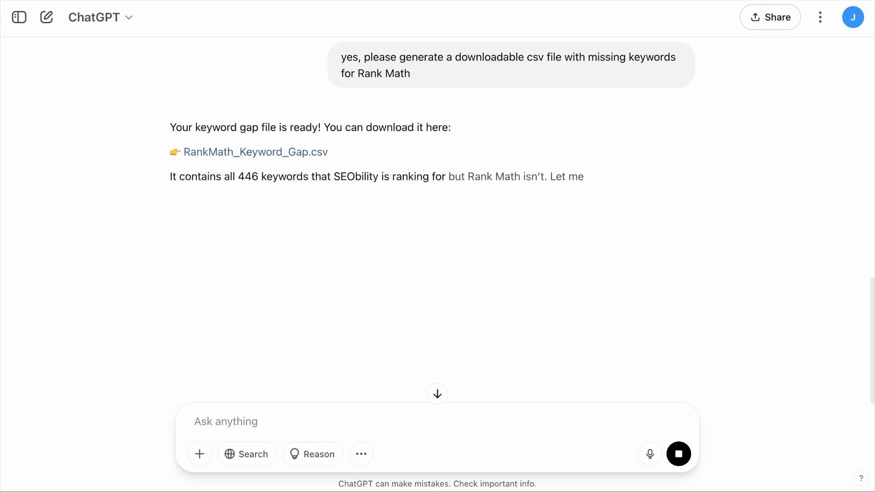
click(268, 154)
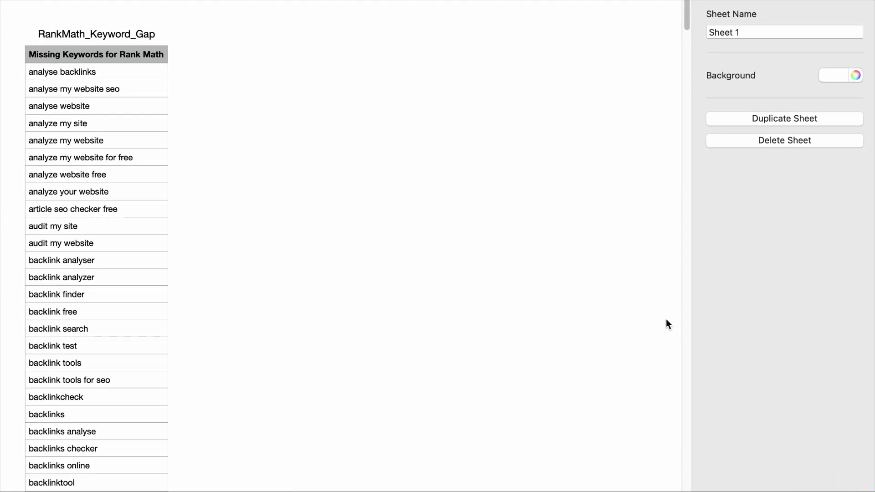
scroll(461, 291, down, 15)
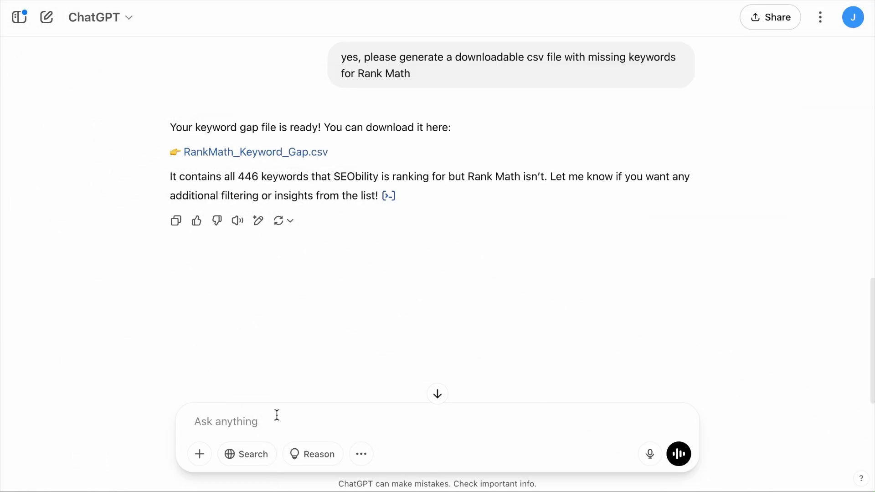
Ask ChatGPT to include the corresponding search volume of each keyword in the downloadable csv file.
text(Please include the search volume of each keyword in the dow)
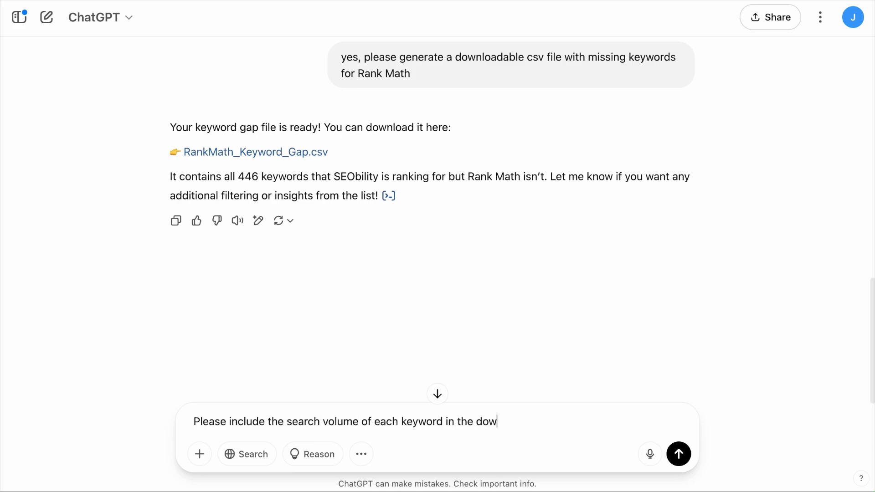
text(nloadable csv file.)
click(269, 421)
text(corresponding)
key(Return)
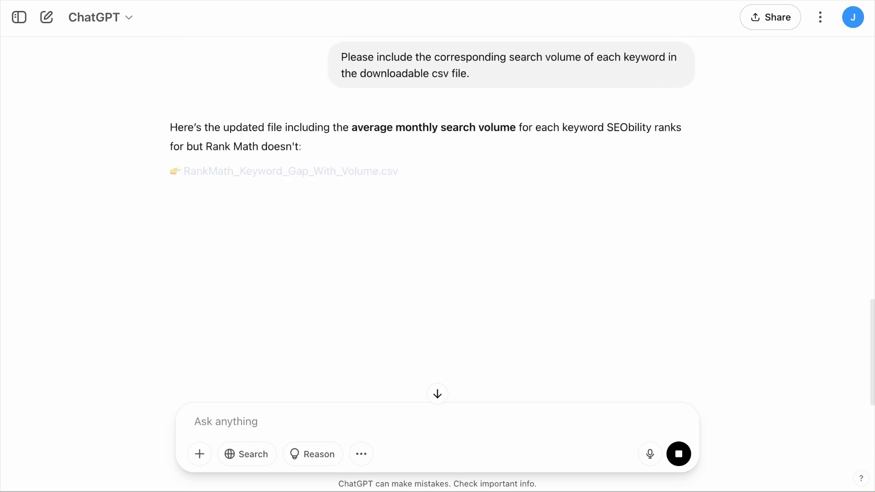
Download RankMath_Keyword_Gap_With_Volume.csv, open it and look through the keywords with their search volumes.
click(316, 178)
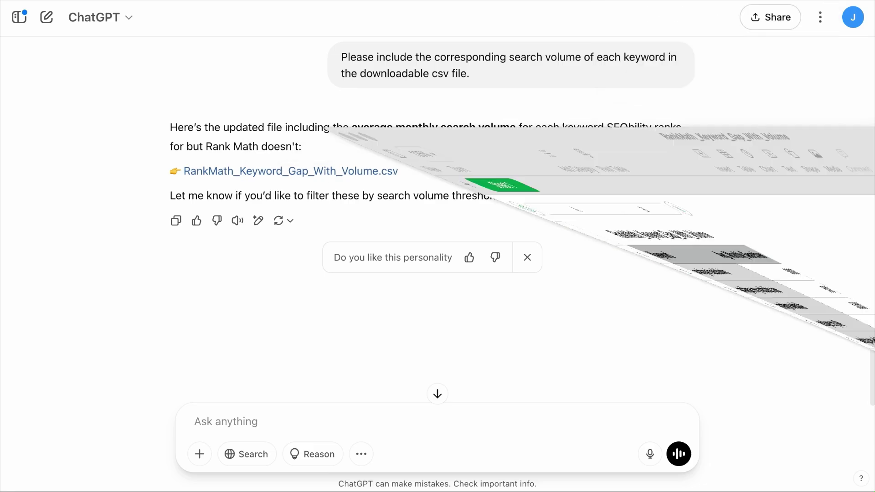
scroll(295, 328, down, 10)
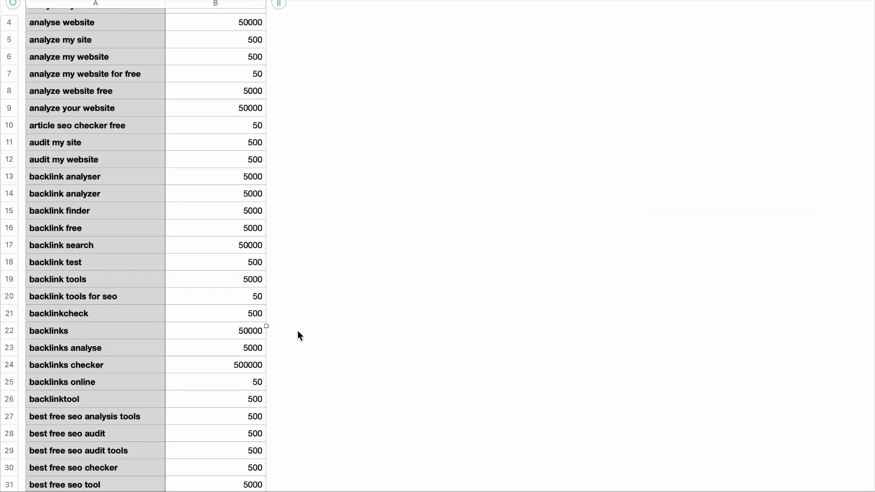
scroll(299, 337, down, 6)
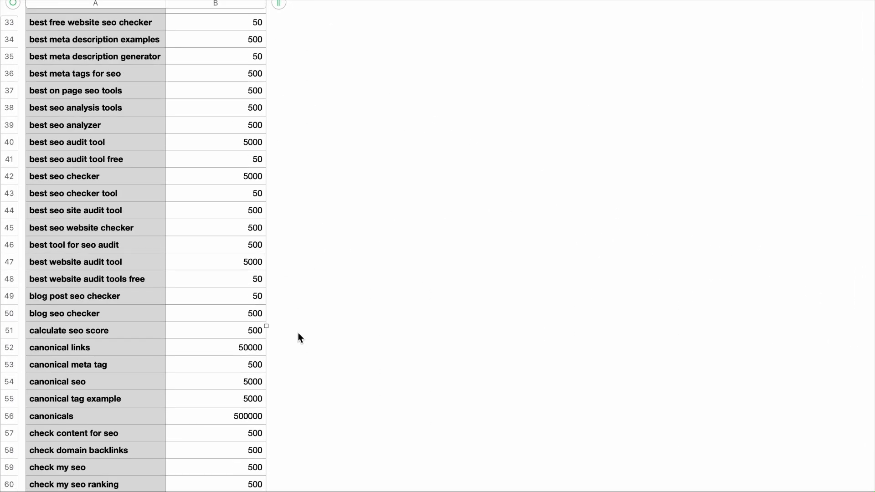
scroll(301, 337, down, 3)
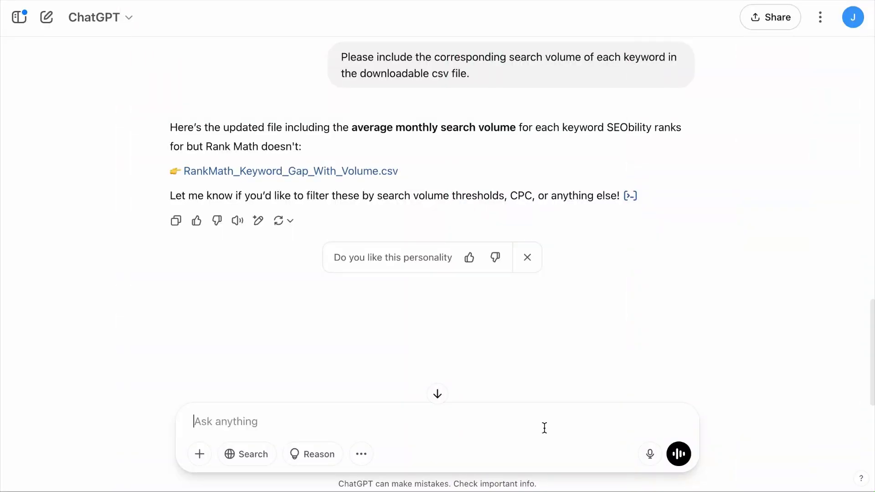
In ChatGPT, write a prompt to categorize the csv keywords into topic clusters by semantic similarity and assign each an informational/navigational/transactional/commercial search intent.
text(Ca)
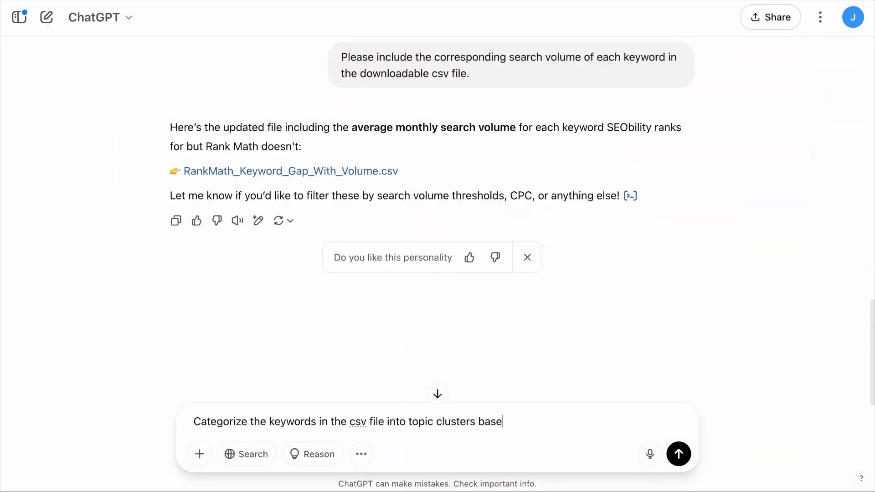
text(antic similarity, then)
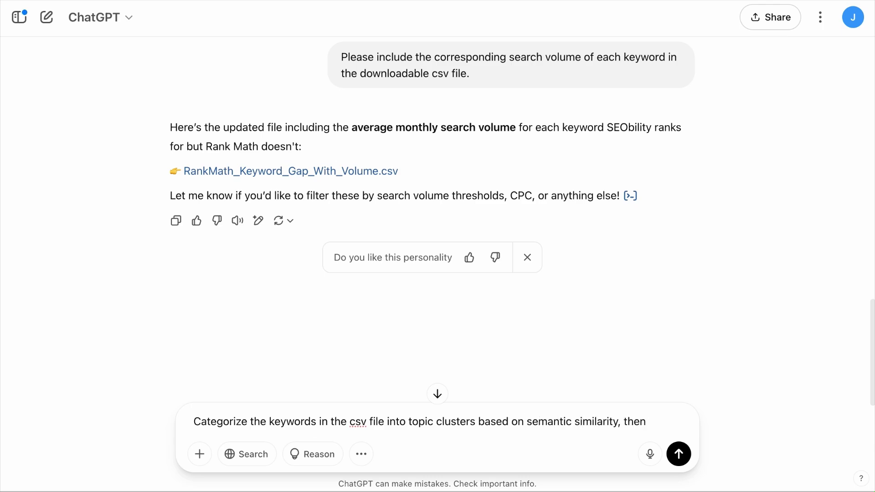
text( search)
text(keyword (informational/navigational/transactional/com)
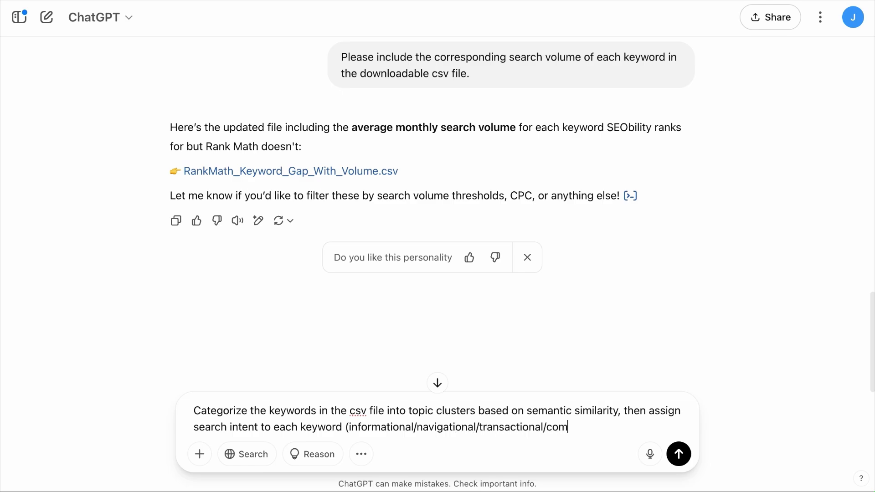
Finish the prompt by requesting a table with columns "keyword", "Topic Cluster", "Search Intent", "Suggested Content Type" and "Search Volume", and send it.
text(ly, org)
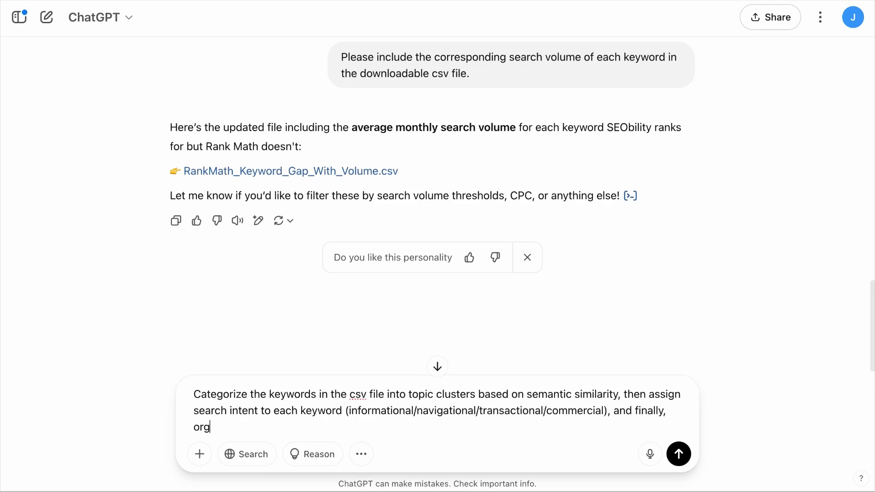
text( a table with th)
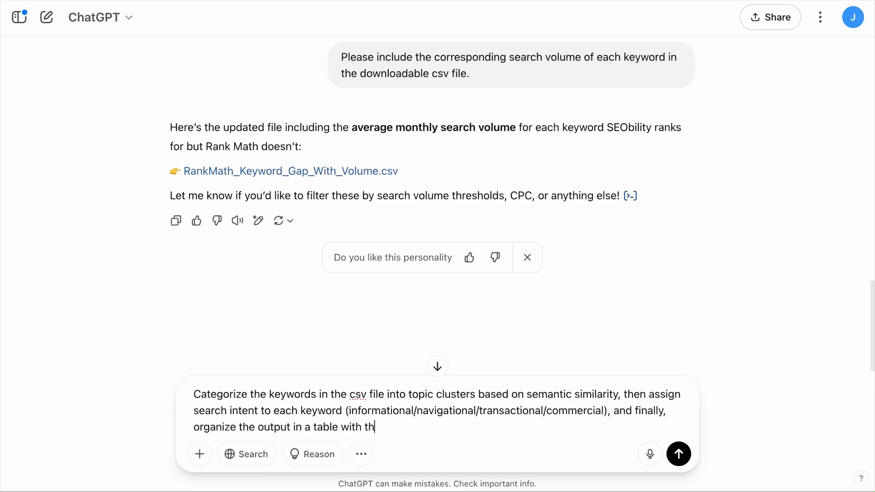
text(umns "keyword", "Topic Cluster", "Search Intent", "Suggested Content Ty)
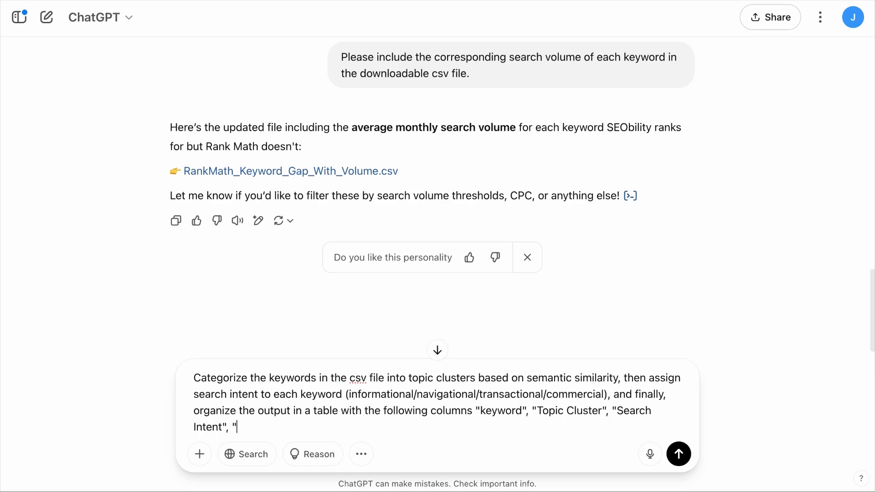
text(pe", and "Search)
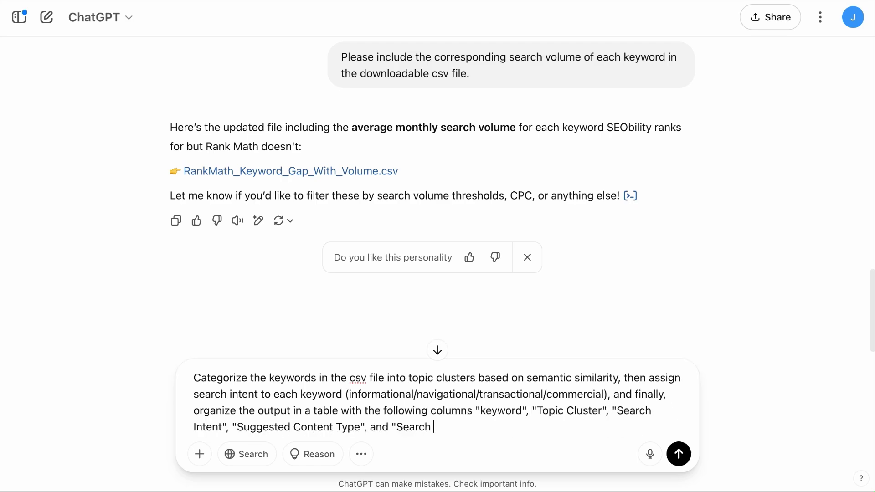
key(Return)
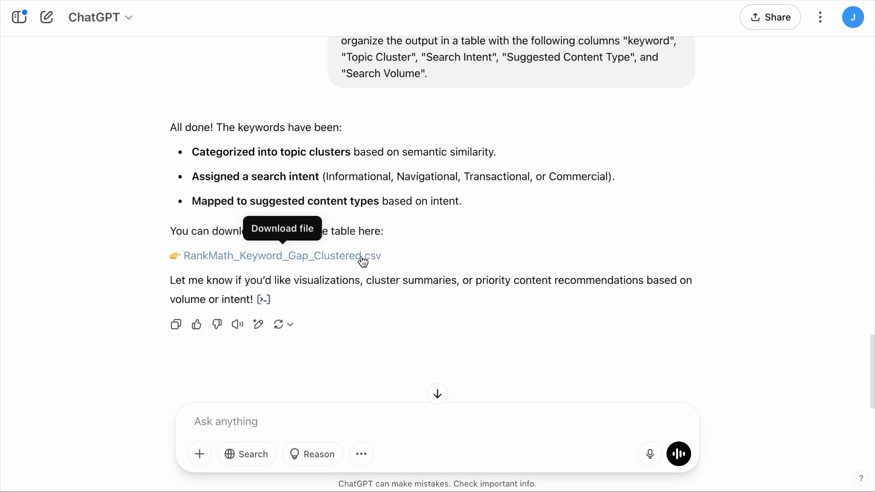
Download RankMath_Keyword_Gap_Clustered.csv and open the downloaded file.
click(362, 262)
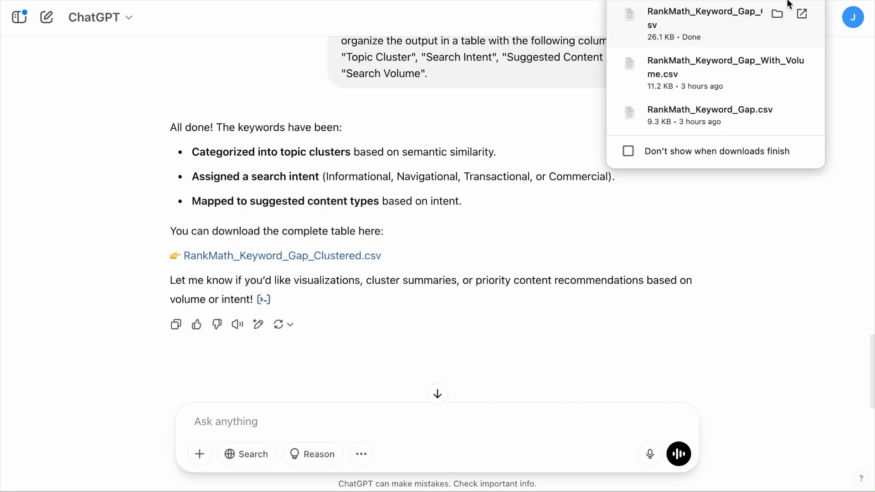
click(775, 15)
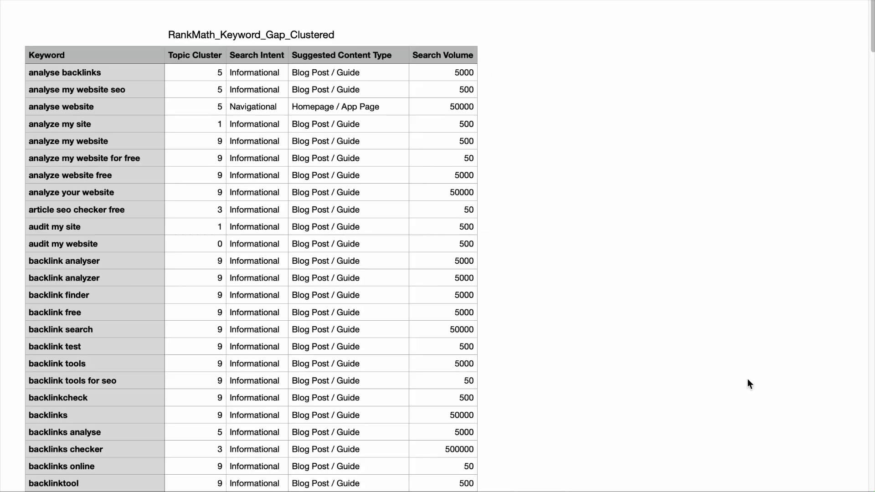
Look through the clustered keyword table, focusing on the Topic Cluster column and its values.
scroll(585, 337, down, 3)
scroll(327, 152, up, 3)
drag(181, 51, 195, 485)
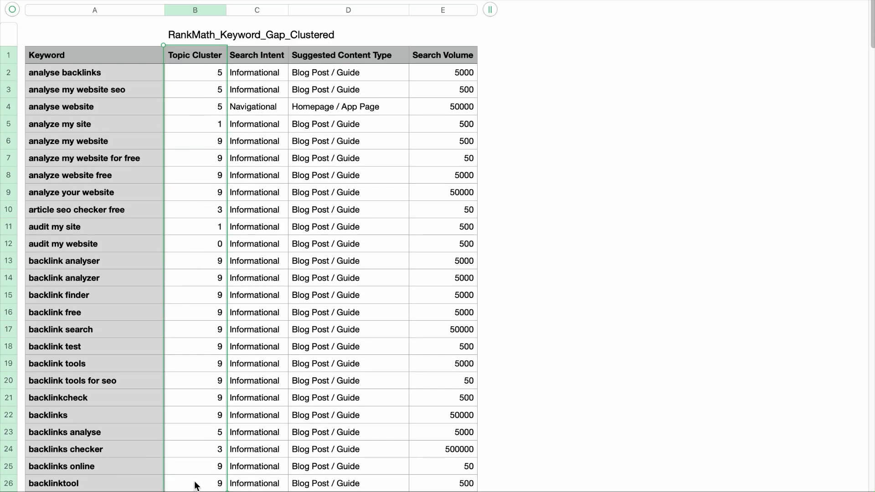
click(261, 204)
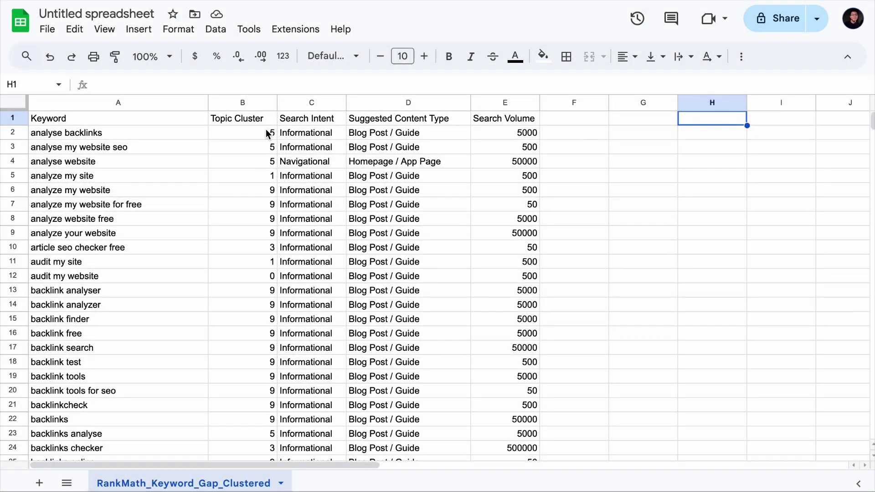
In the Google Sheets copy of RankMath_Keyword_Gap_Clustered, sort the sheet by the Topic Cluster column from A to Z.
click(243, 102)
right_click(257, 103)
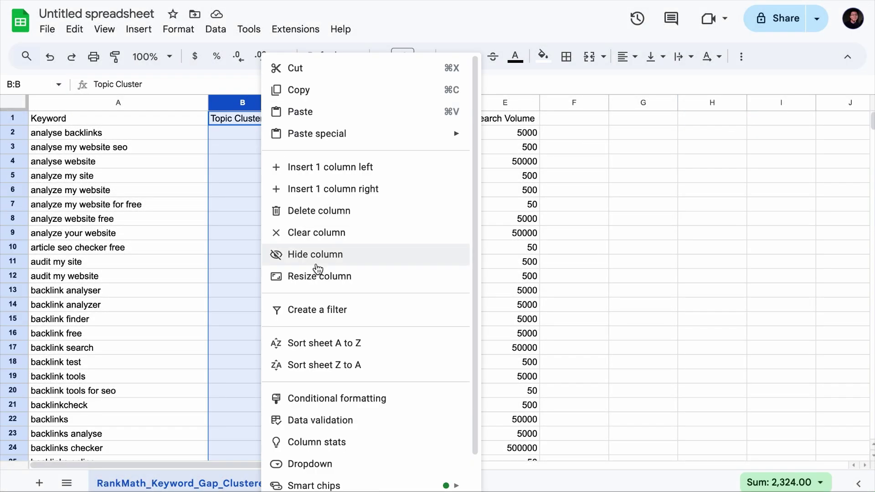
click(321, 343)
Highlight the keywords of topic cluster 0 in A1:B46 and read through them with their search volumes.
scroll(272, 396, down, 5)
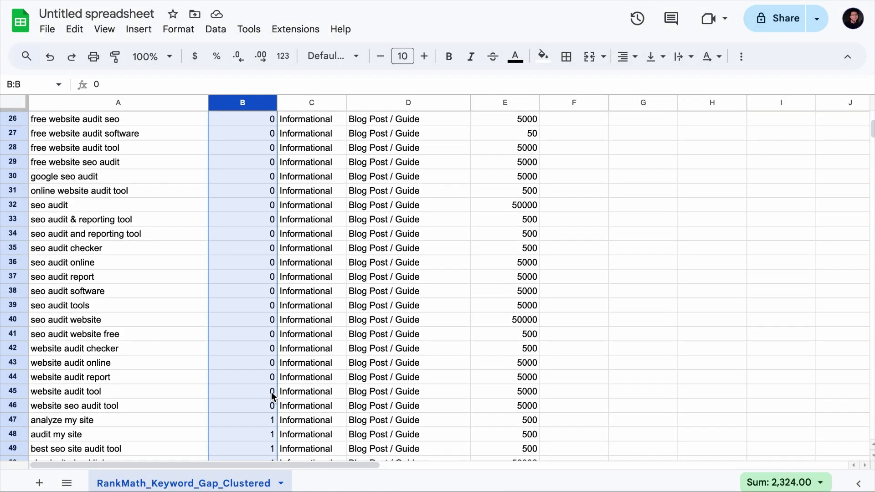
scroll(272, 395, down, 2)
drag(242, 324, 84, 59)
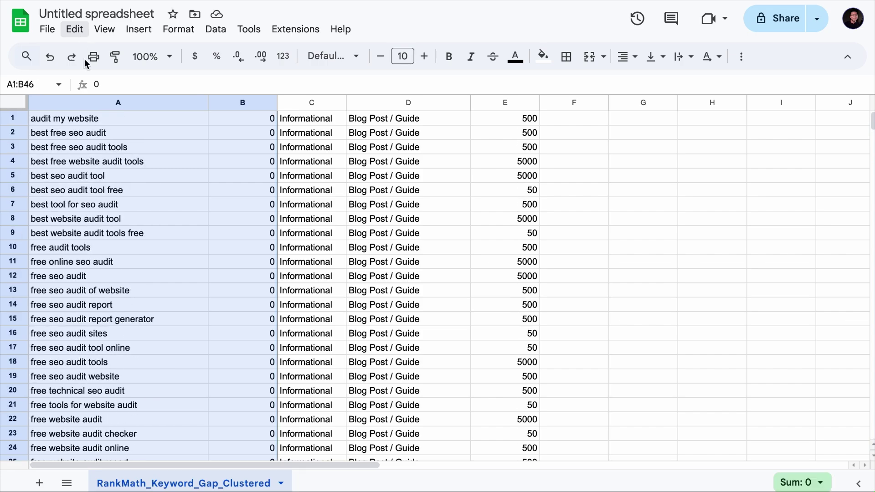
scroll(192, 306, down, 4)
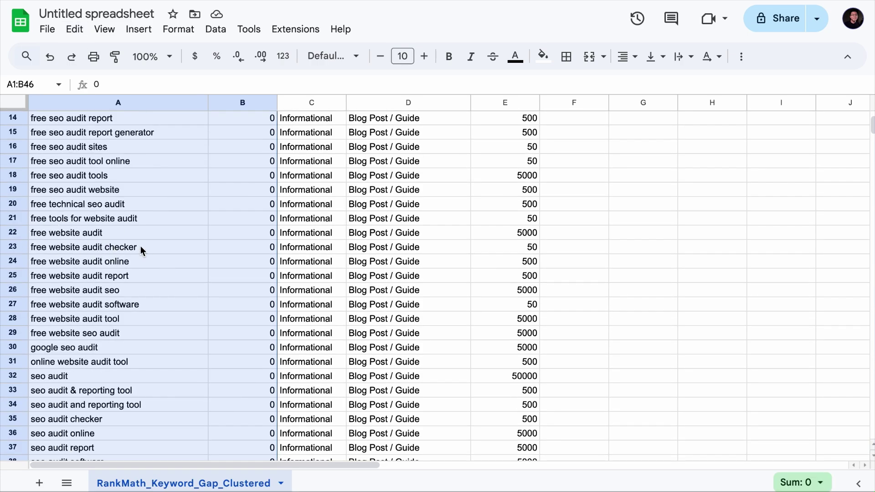
scroll(150, 258, down, 5)
scroll(152, 261, up, 10)
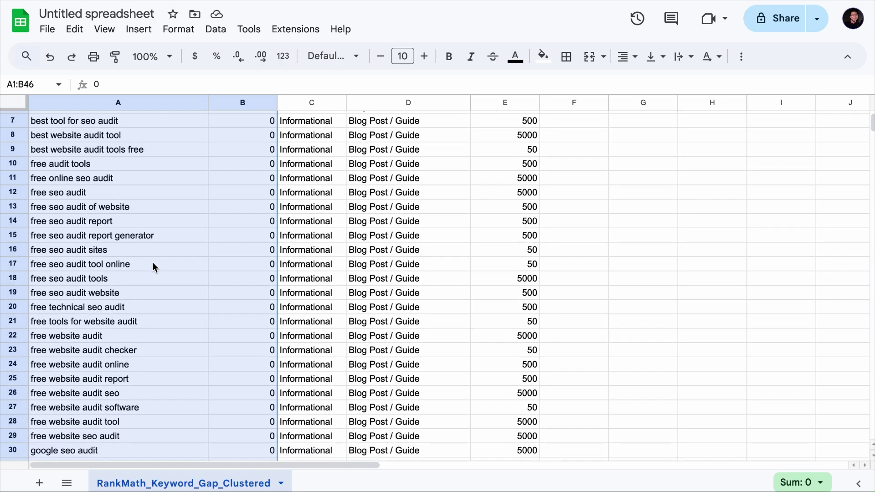
scroll(191, 223, down, 13)
Highlight the keywords of topic cluster 1, followed by those of topic cluster 2, and review each group.
drag(228, 204, 67, 384)
scroll(305, 248, up, 7)
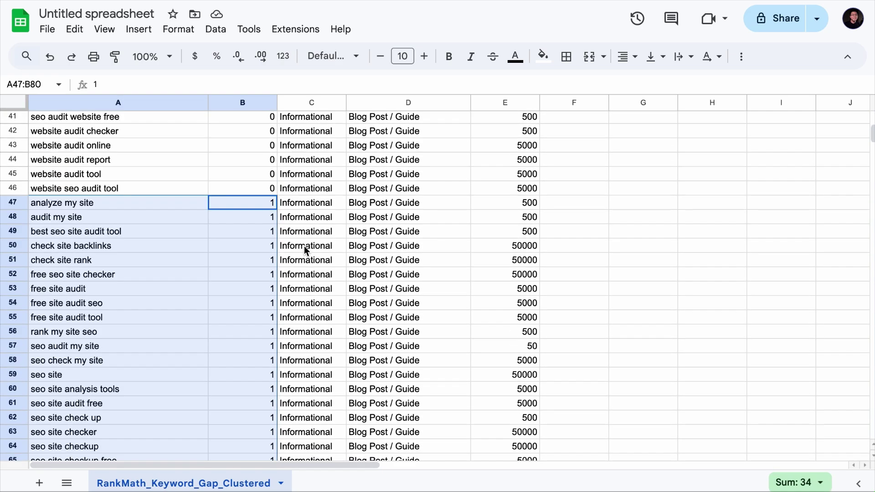
scroll(304, 248, down, 11)
click(233, 200)
drag(233, 200, 69, 382)
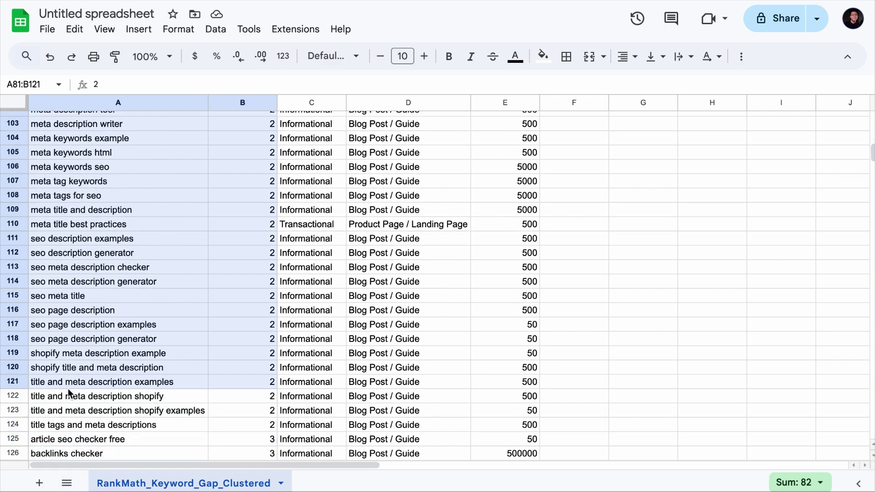
shift+click(15, 413)
Highlight rows 125 to 169, which hold topic cluster 3, and review their keywords.
click(15, 438)
scroll(78, 388, down, 5)
scroll(78, 388, down, 10)
shift+click(13, 248)
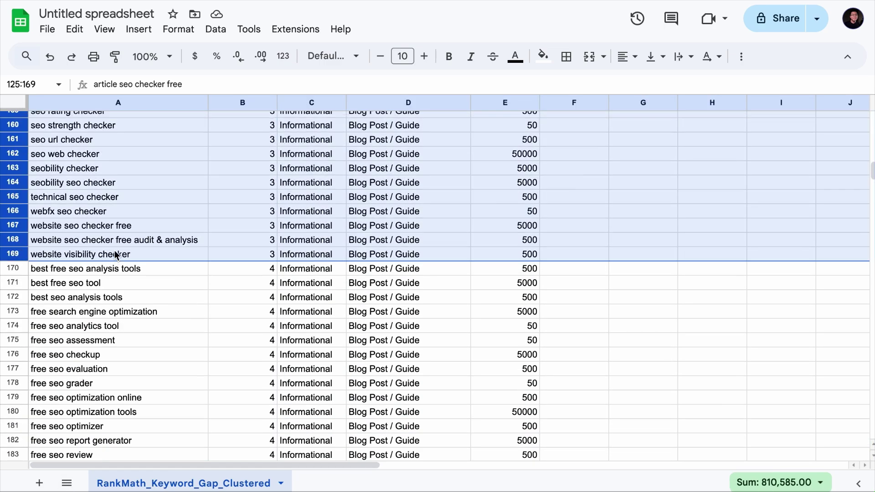
scroll(114, 250, up, 8)
Examine the keywords grouped under topic cluster 9 further down the sheet.
drag(871, 163, 873, 254)
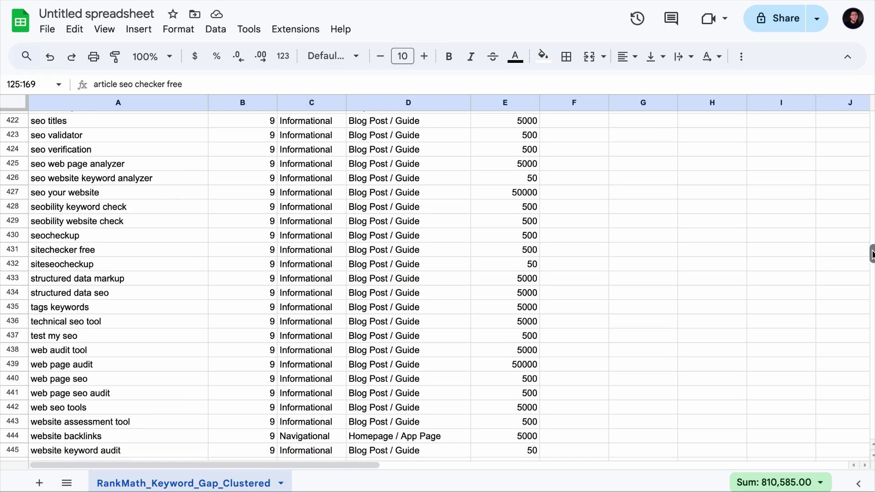
click(269, 264)
scroll(273, 266, up, 3)
scroll(275, 267, up, 15)
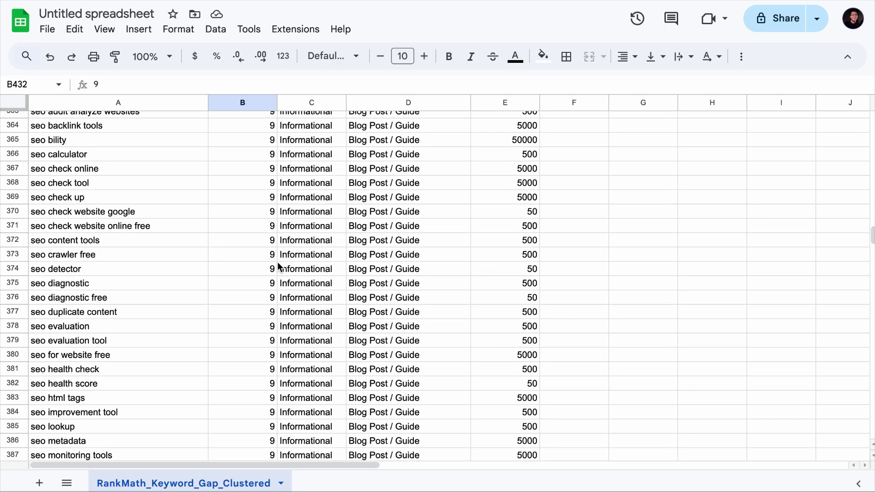
scroll(279, 266, up, 20)
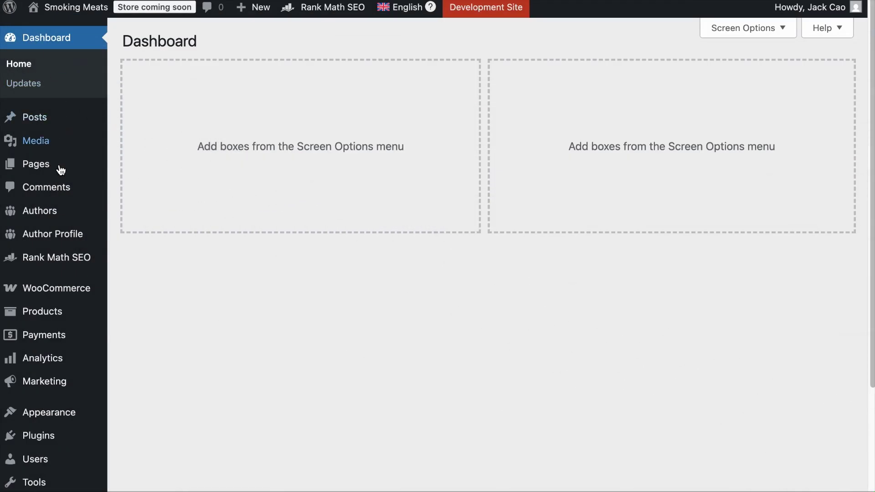
In the WordPress dashboard, open Rank Math SEO's Content AI Blog Post Wizard and skip the blog post idea stage.
mouse_move(61, 253)
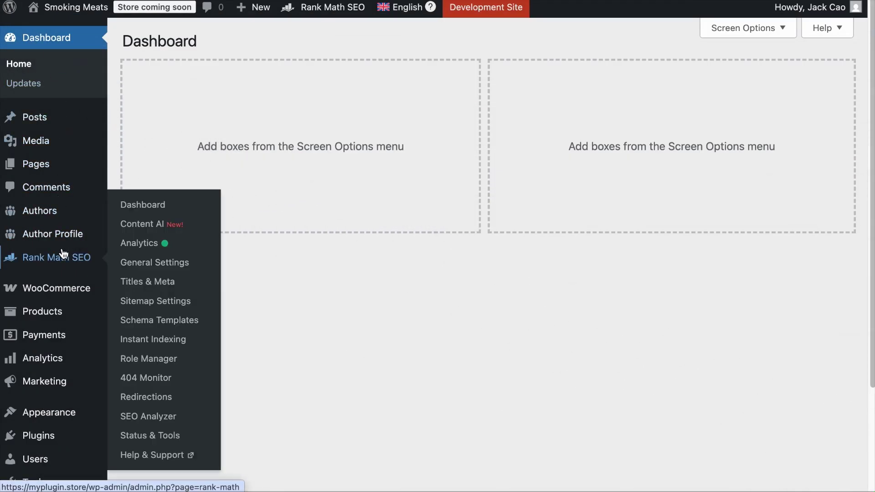
click(143, 226)
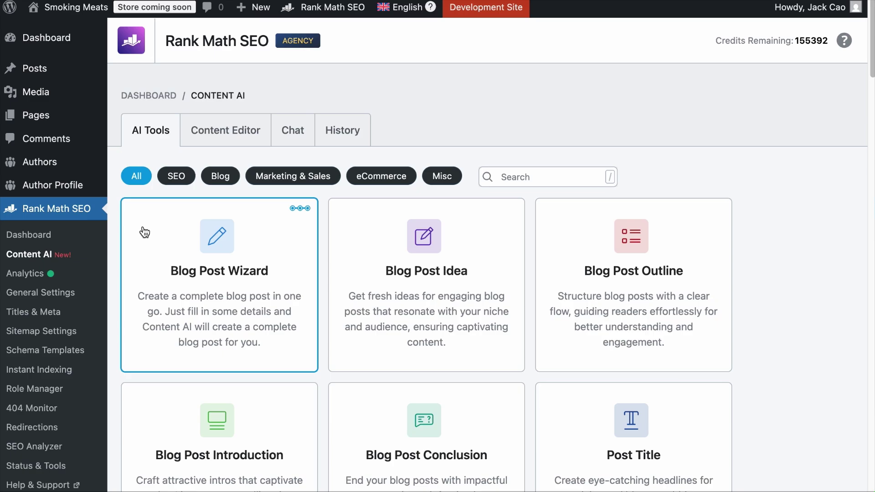
click(245, 270)
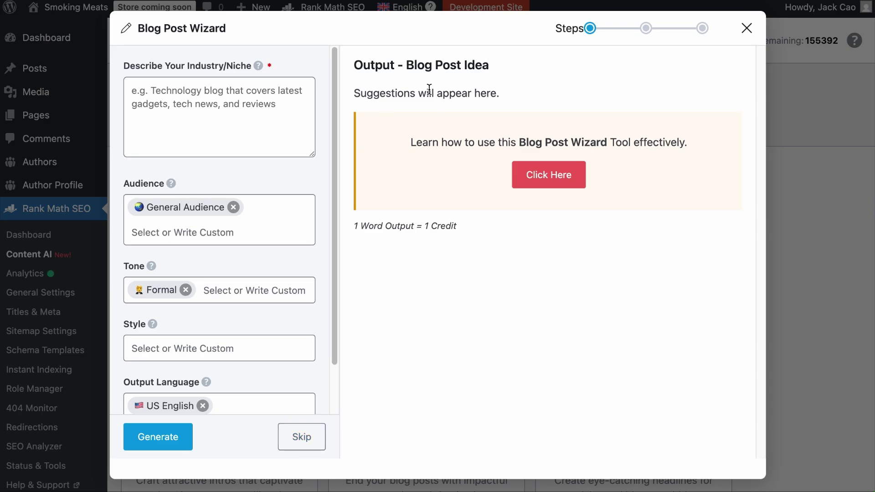
click(316, 431)
Set the blog post topic to "Canonical SEO", leaving the main points and ideas empty.
click(270, 89)
text(Canonical)
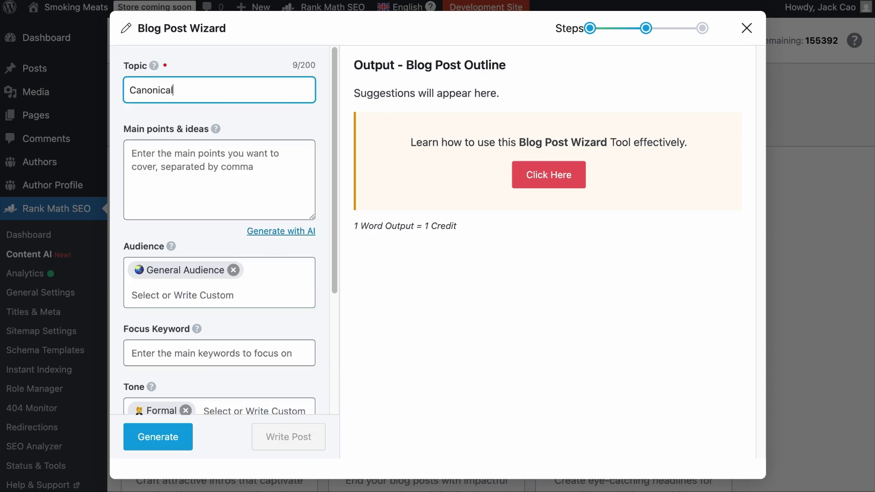
click(255, 165)
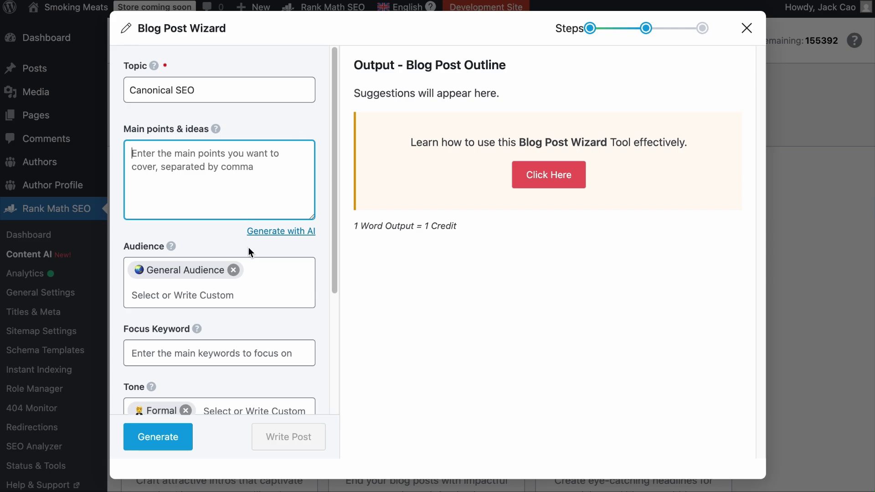
Browse the suggested audiences and add the custom audience "SEO Beginners" alongside General Audience.
scroll(249, 244, down, 3)
click(243, 231)
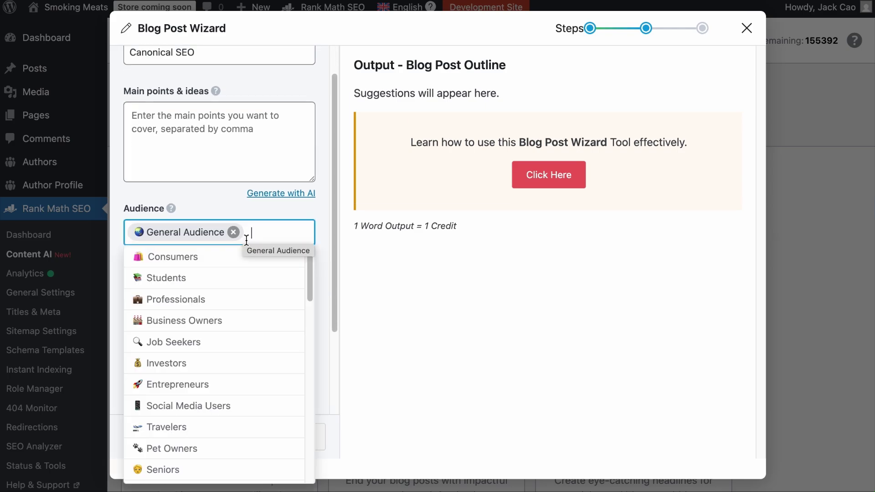
scroll(251, 300, down, 3)
scroll(253, 306, down, 10)
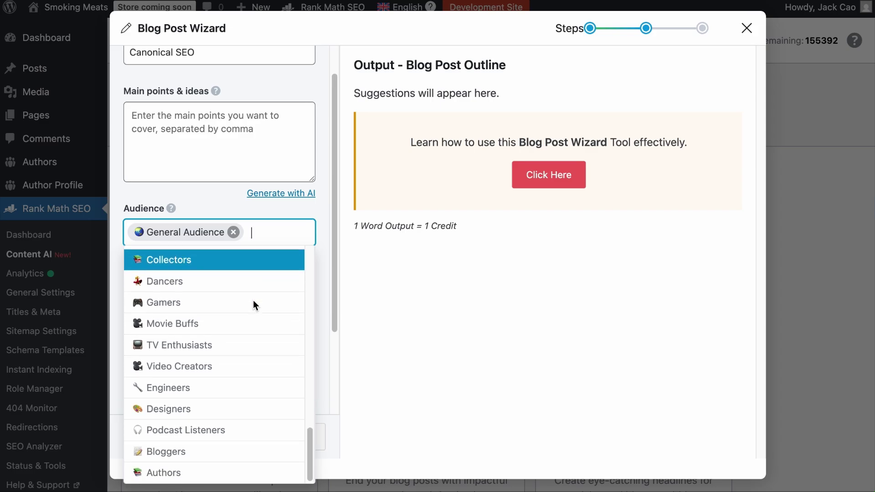
scroll(254, 305, up, 15)
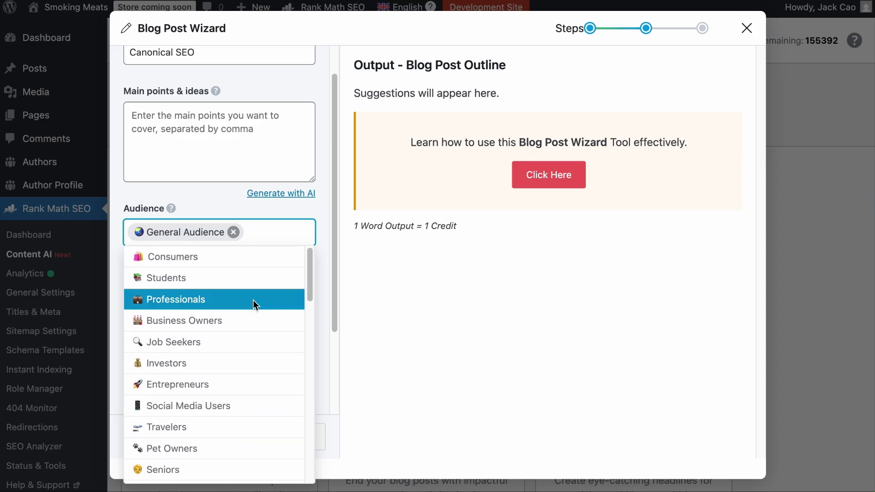
text(SEO Beginners)
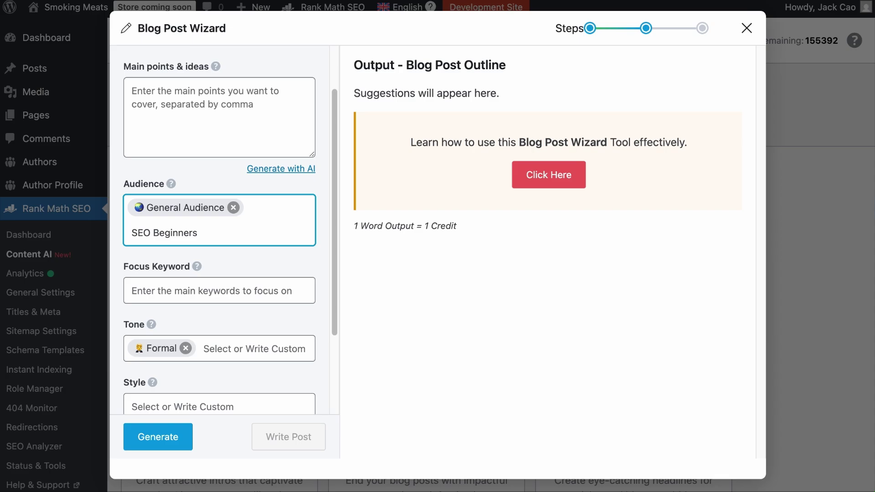
key(Return)
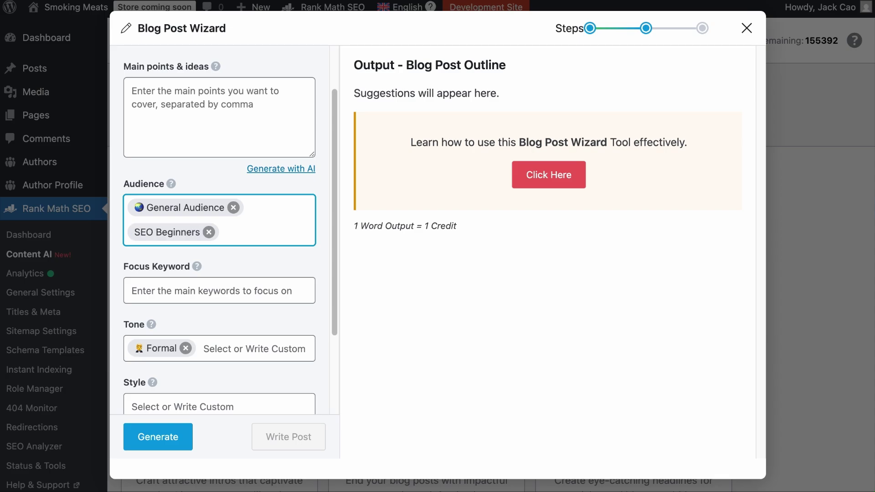
Add the focus keywords "canonical tag example" and "canonical links", taken from the canonical cluster in the keyword spreadsheet.
scroll(237, 243, down, 3)
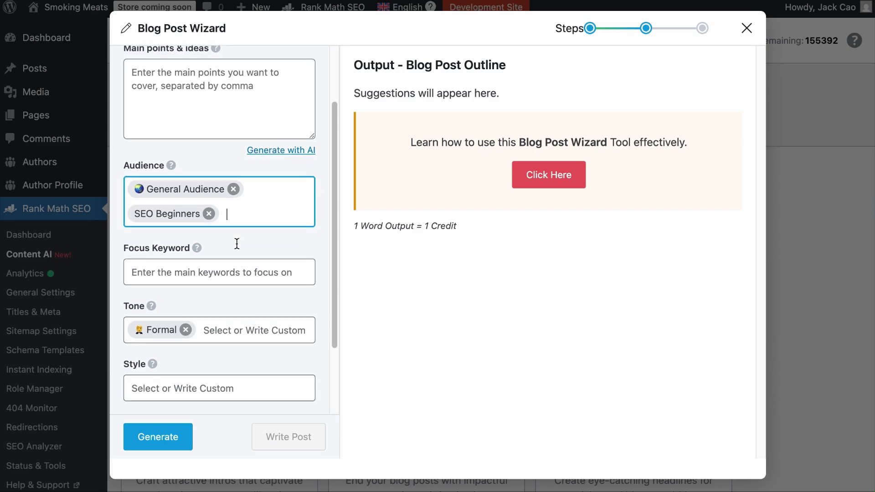
click(229, 241)
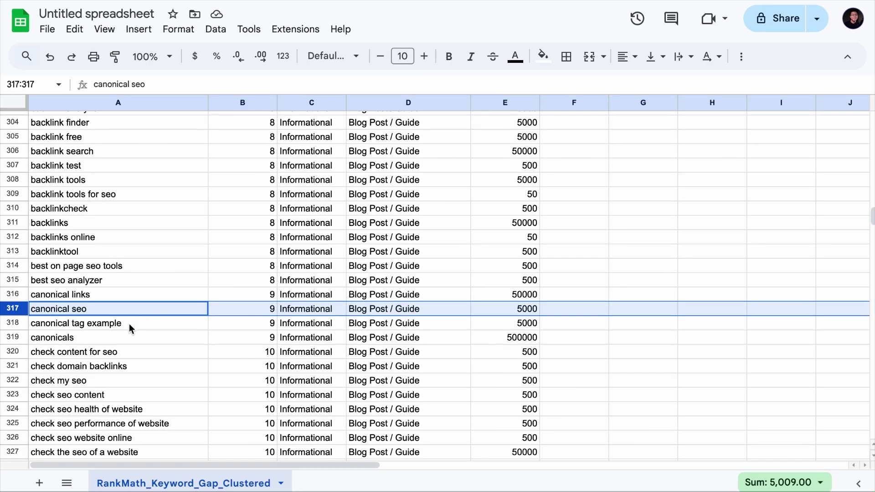
triple_click(130, 324)
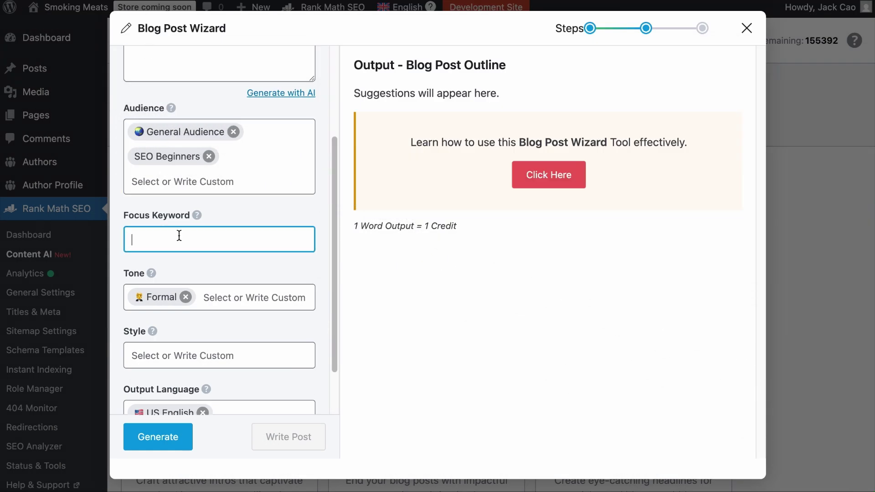
text(canonical tag example)
key(Return)
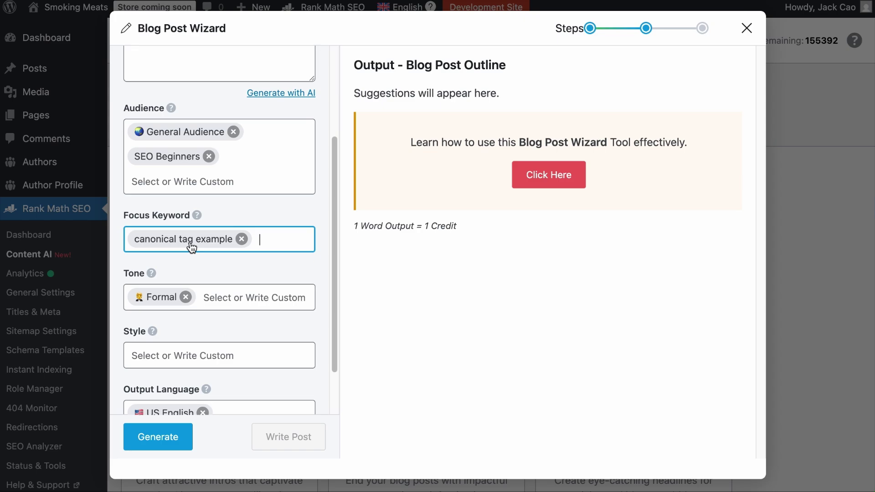
text(canonical link)
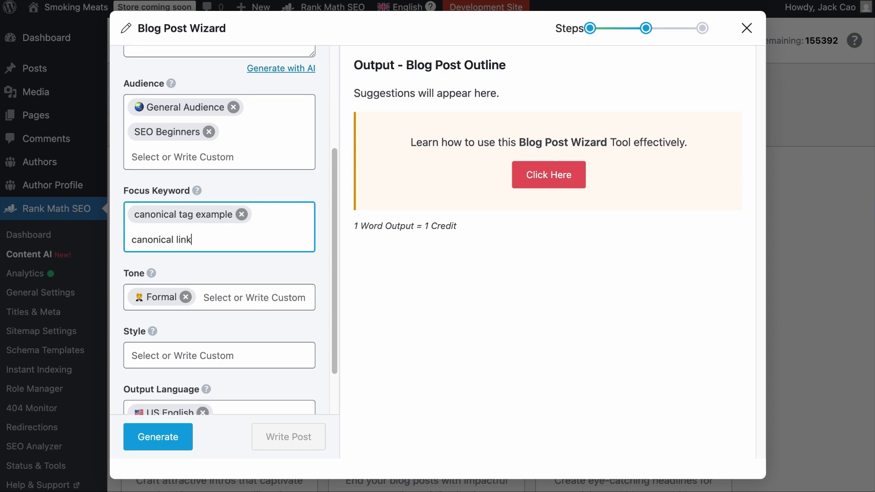
text(s)
key(Return)
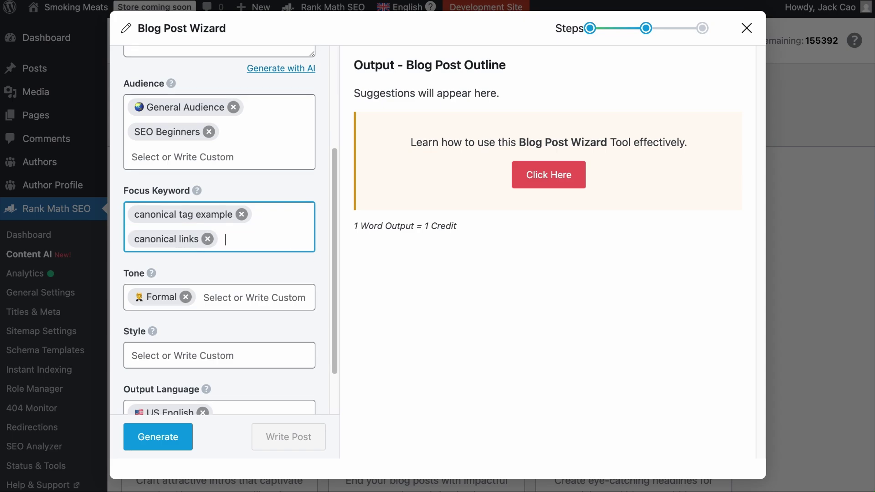
Replace the Formal tone with Friendly and add the custom tones "Approachable" and "Professional".
click(215, 297)
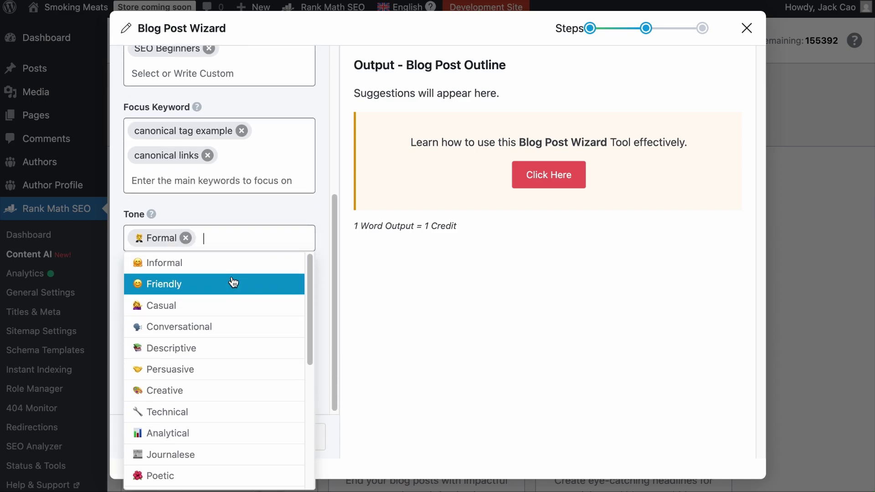
click(185, 238)
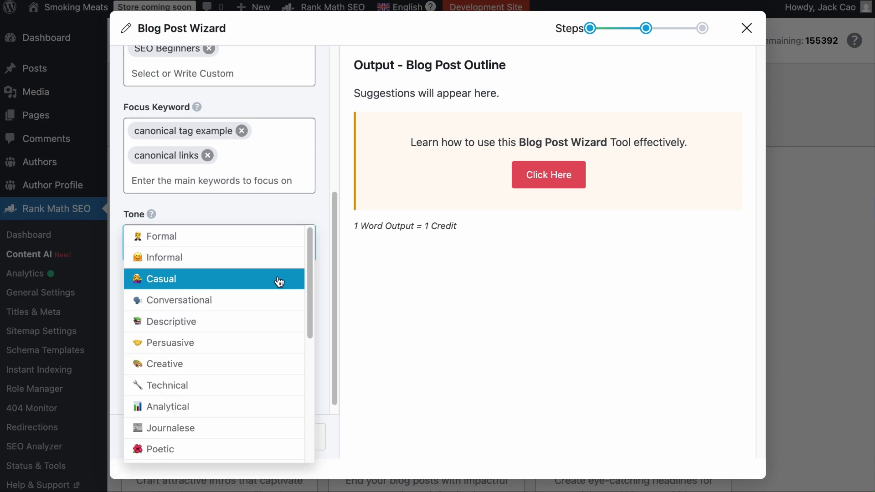
scroll(242, 246, up, 1)
scroll(234, 327, down, 3)
scroll(234, 326, down, 3)
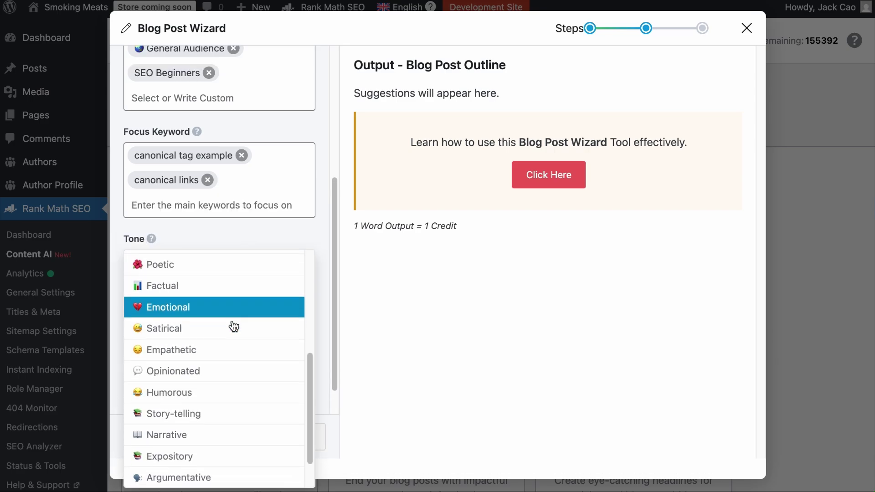
click(254, 238)
click(249, 289)
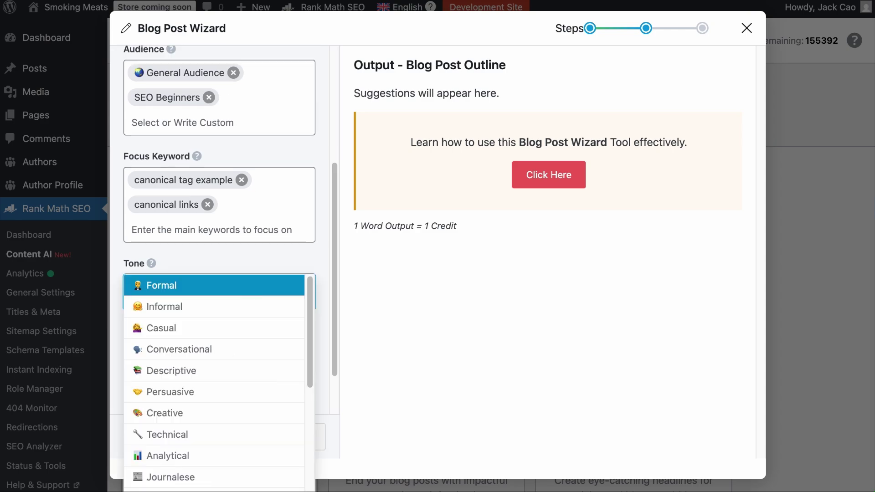
text(Approachable)
key(Return)
text(Professional)
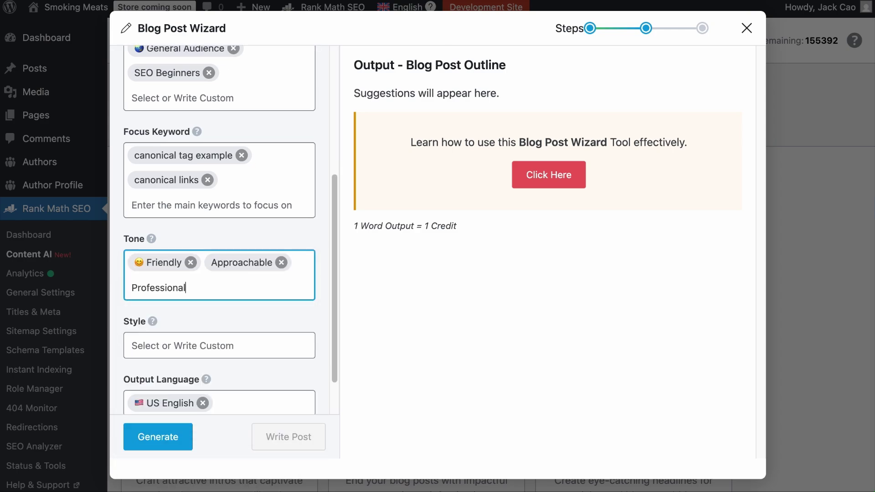
key(Return)
Set the post's style to Tutorial and Listicle, and look through the remaining style options.
click(246, 345)
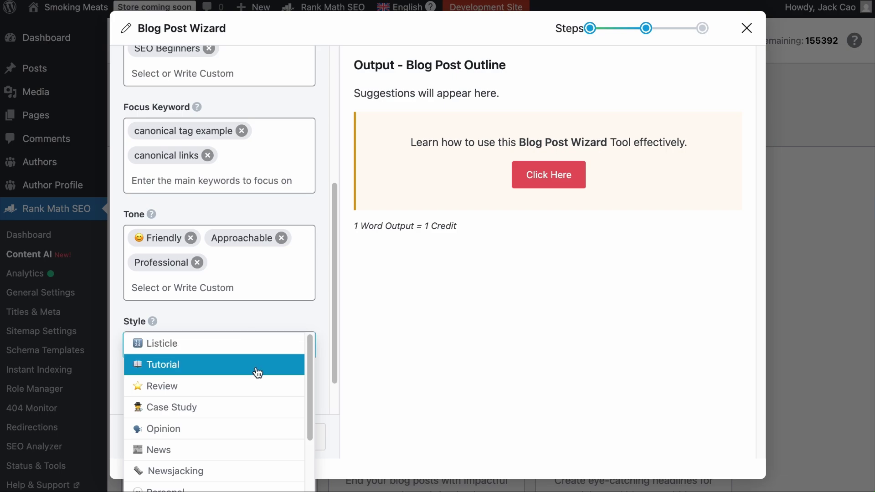
click(257, 369)
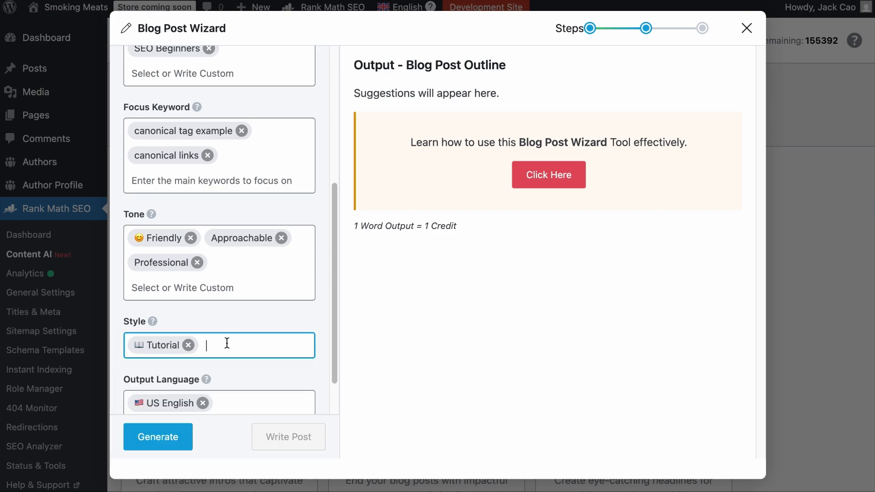
click(228, 347)
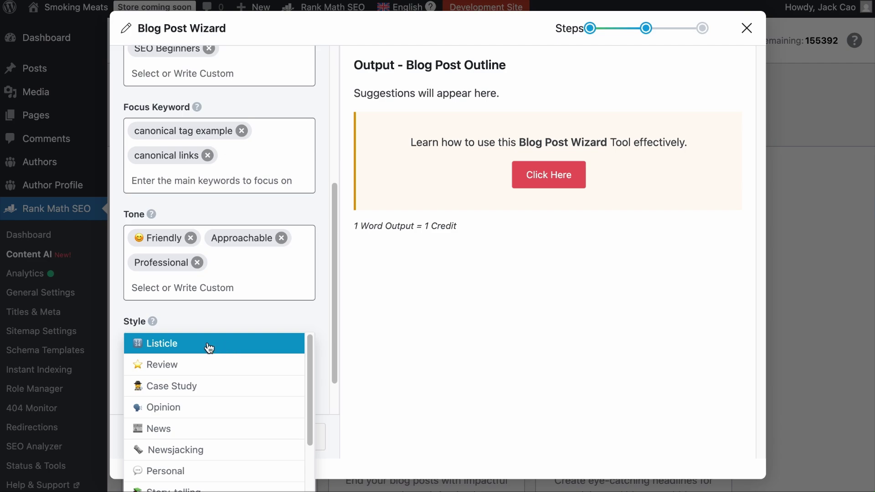
click(209, 348)
click(273, 353)
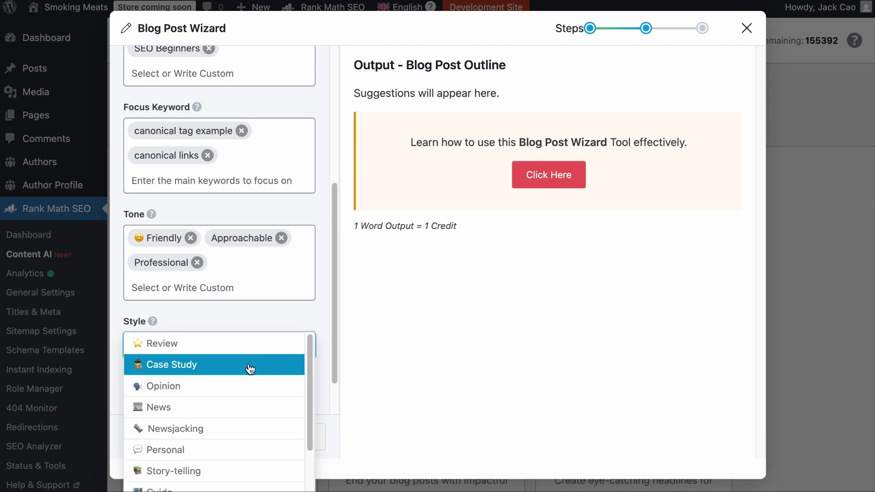
scroll(231, 406, down, 6)
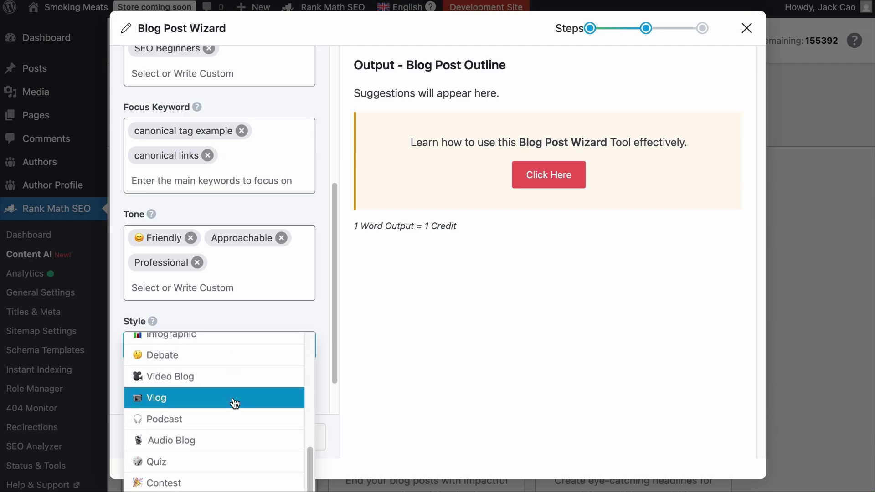
click(223, 319)
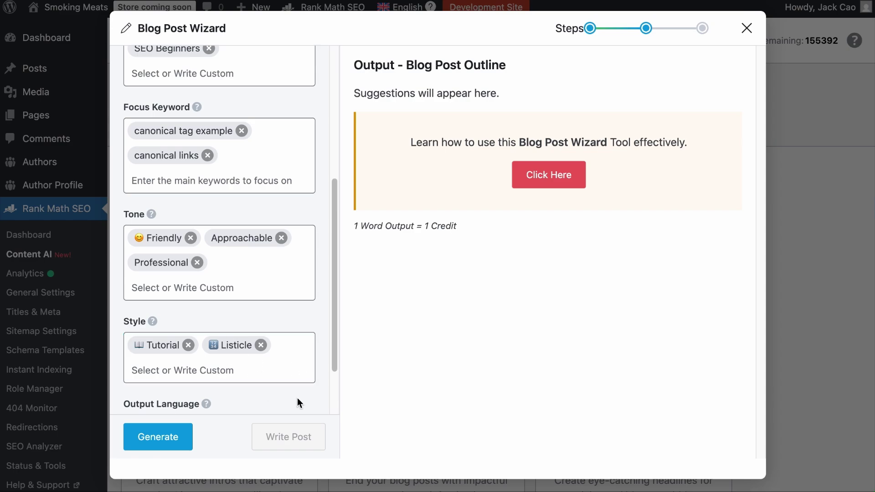
Remove the output language, browse the available languages and reselect US English.
scroll(297, 397, down, 3)
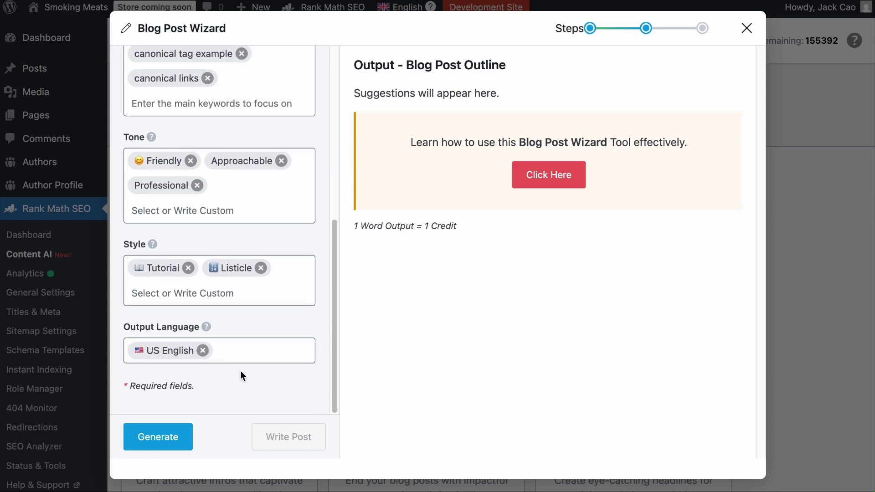
click(202, 350)
click(231, 354)
scroll(230, 367, down, 3)
scroll(235, 381, down, 5)
scroll(235, 381, up, 10)
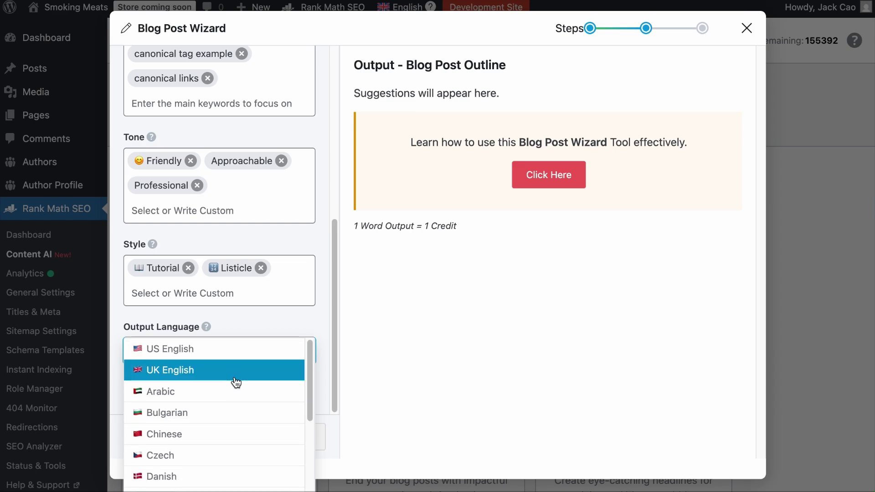
click(223, 357)
Generate the blog post outline and read through its headings.
click(159, 439)
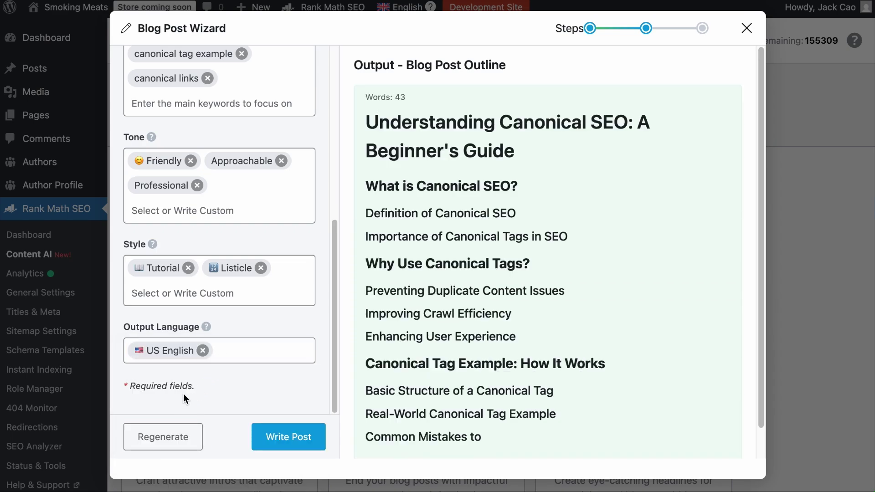
scroll(552, 351, down, 7)
scroll(552, 349, up, 7)
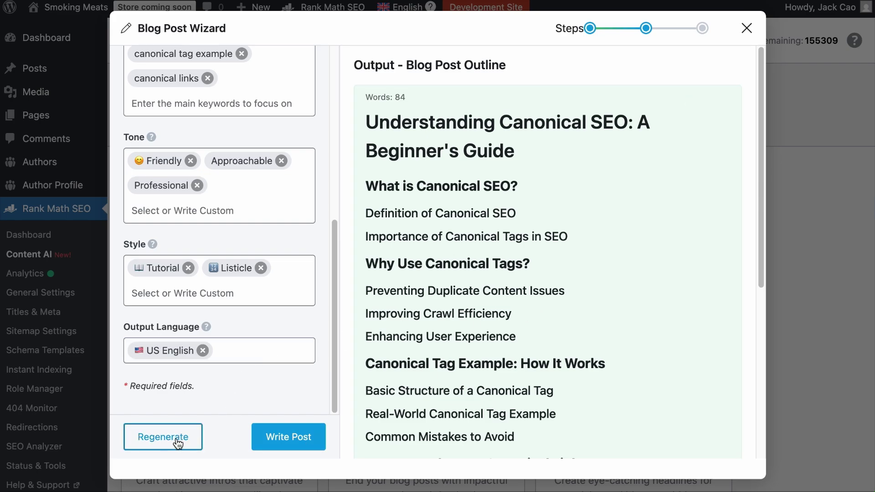
Write the full post from the outline and read through the long-form content down to its FAQs.
click(292, 438)
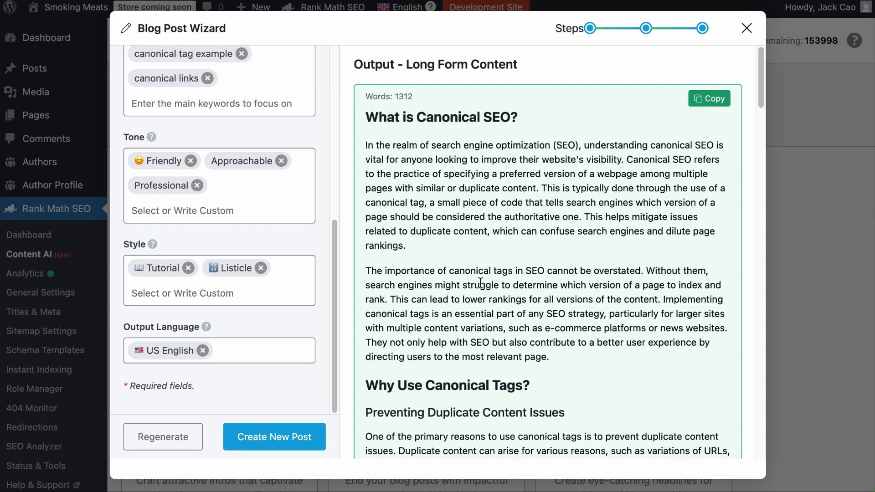
scroll(481, 283, down, 15)
scroll(481, 283, down, 15)
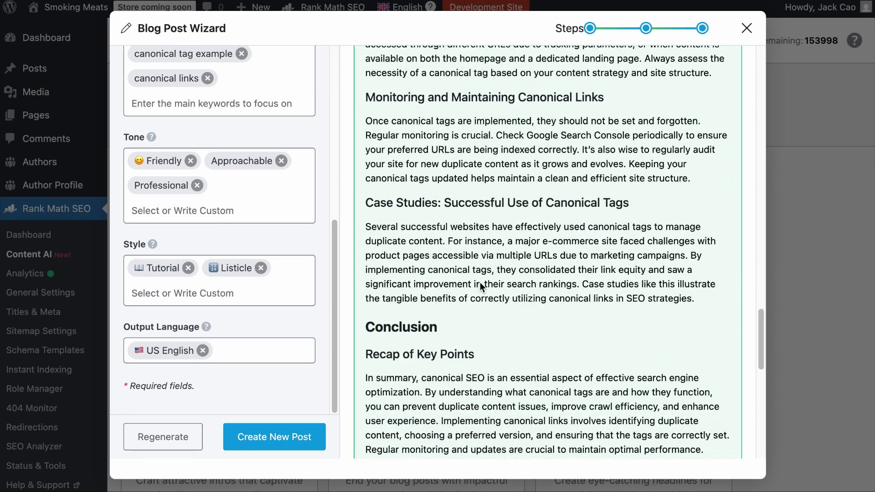
scroll(480, 282, down, 10)
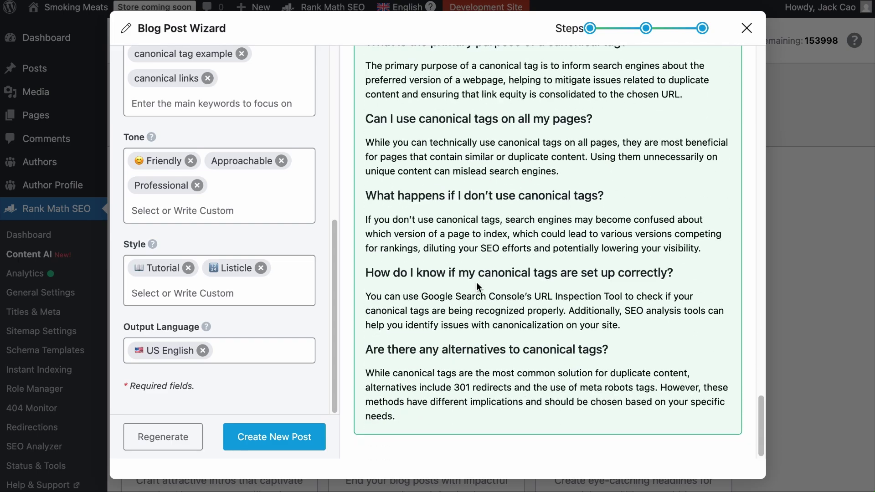
scroll(476, 283, up, 20)
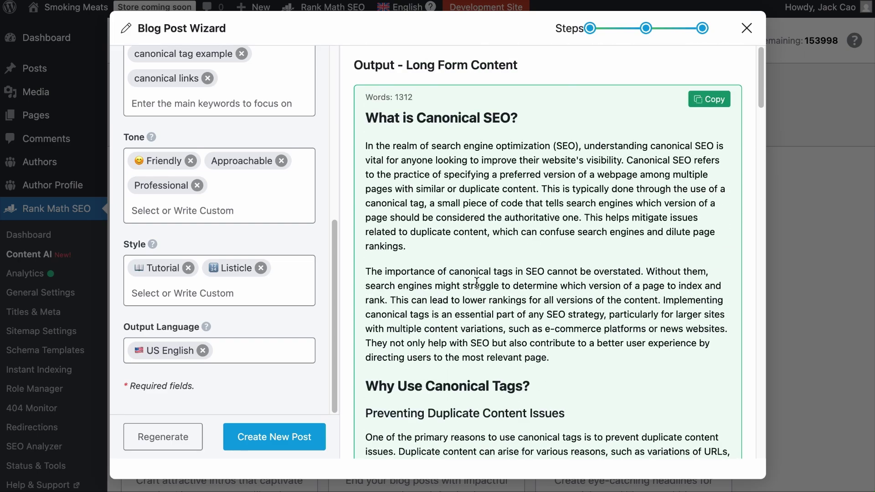
Create a new WordPress post from the generated content and skim the draft in the editor.
click(270, 438)
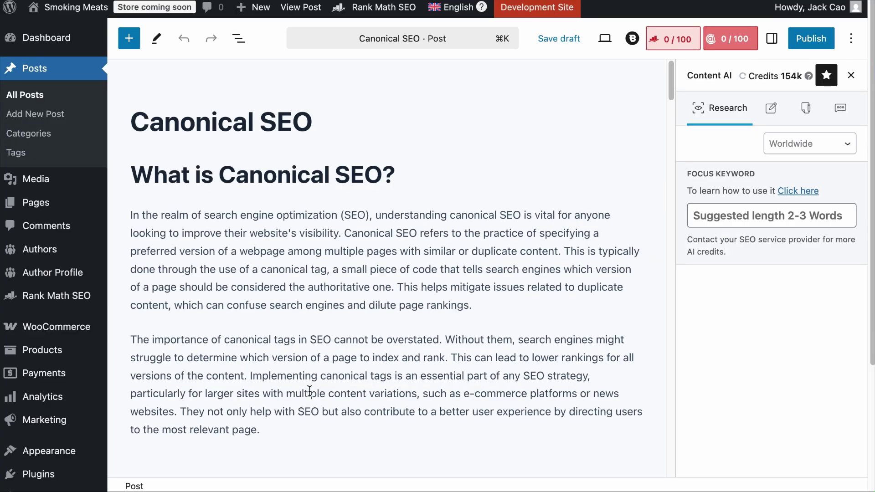
scroll(490, 384, down, 15)
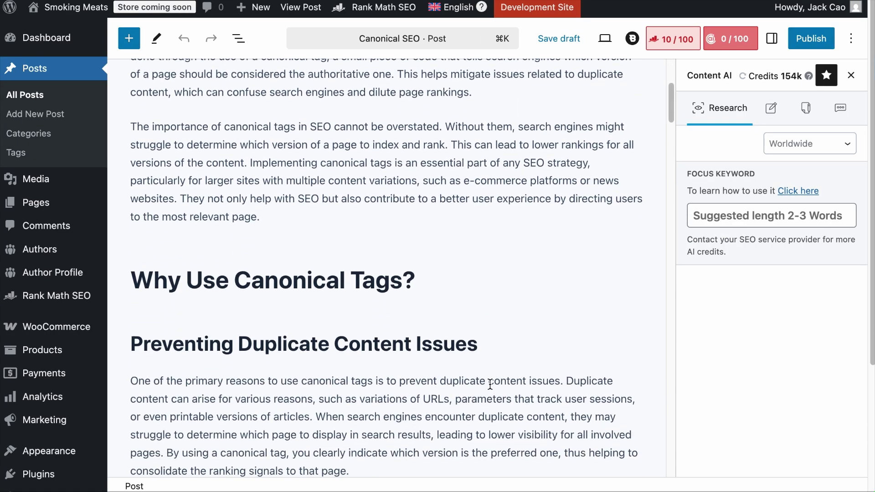
scroll(490, 384, down, 10)
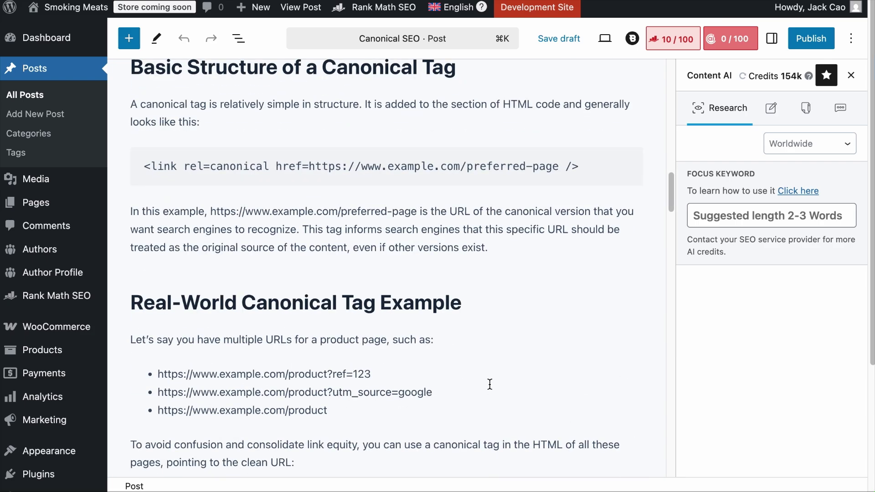
scroll(489, 383, up, 20)
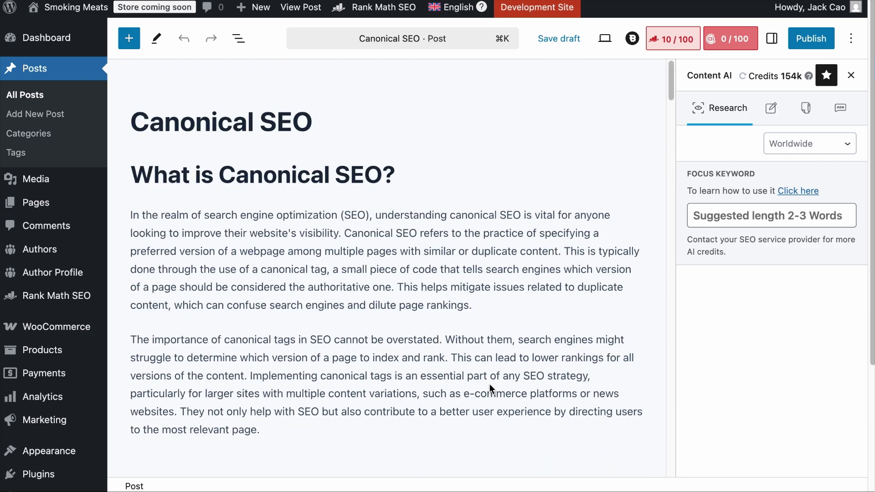
Add "Canonical SEO" as the post's focus keyword in the Rank Math SEO settings.
click(669, 45)
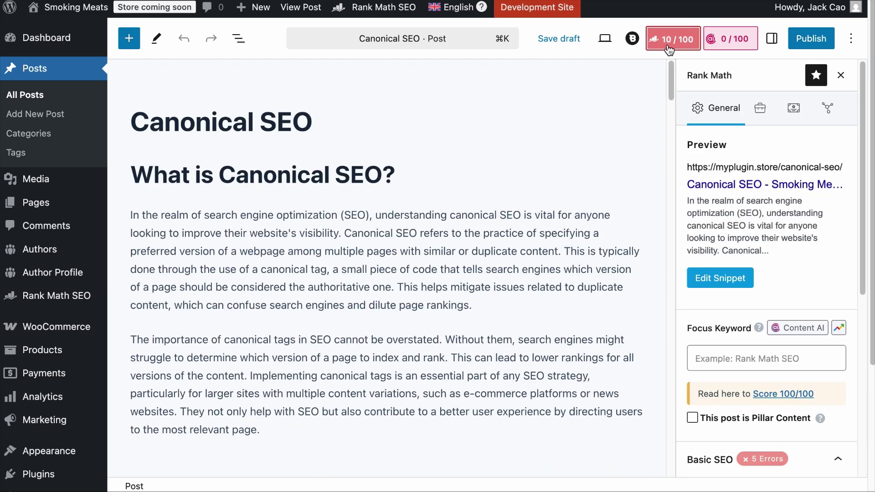
scroll(731, 309, down, 3)
click(734, 258)
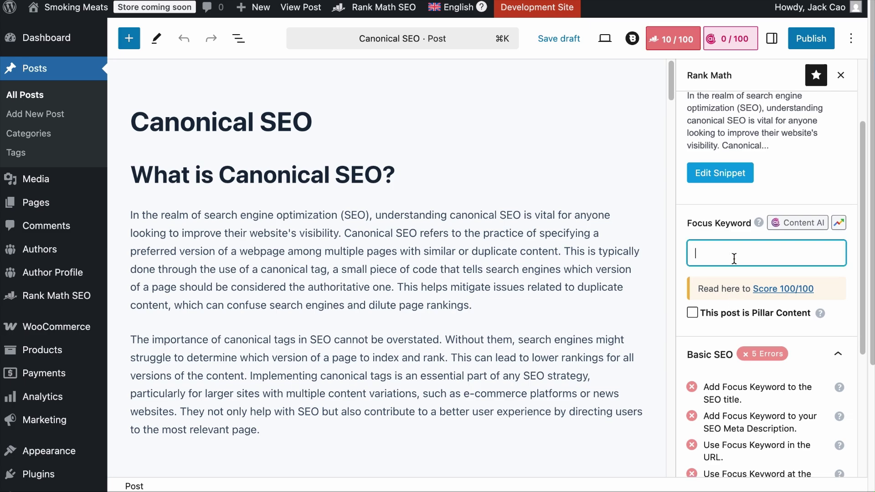
text(Canonical SEO)
key(Return)
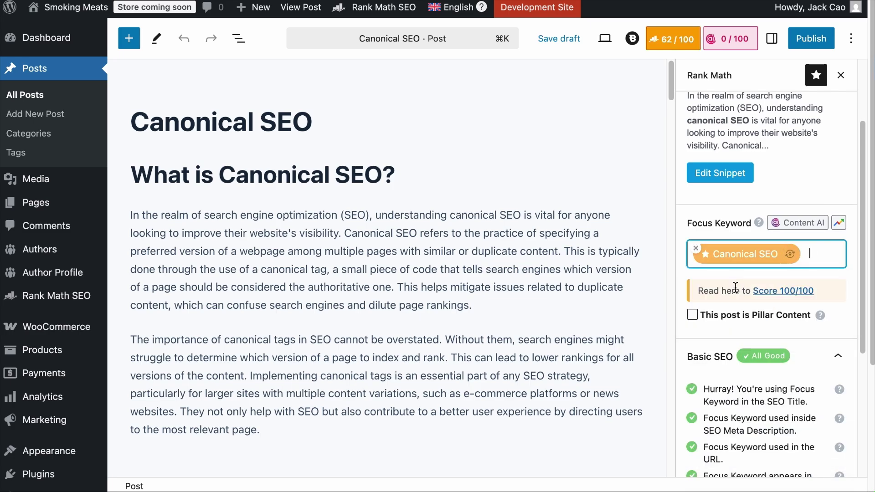
Examine the post's Basic SEO, Additional and Title Readability checks.
scroll(748, 244, down, 1)
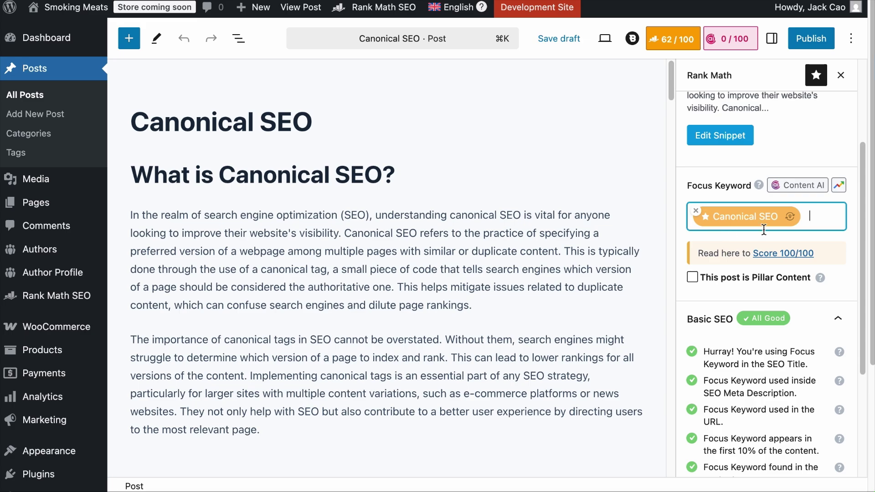
scroll(764, 229, down, 5)
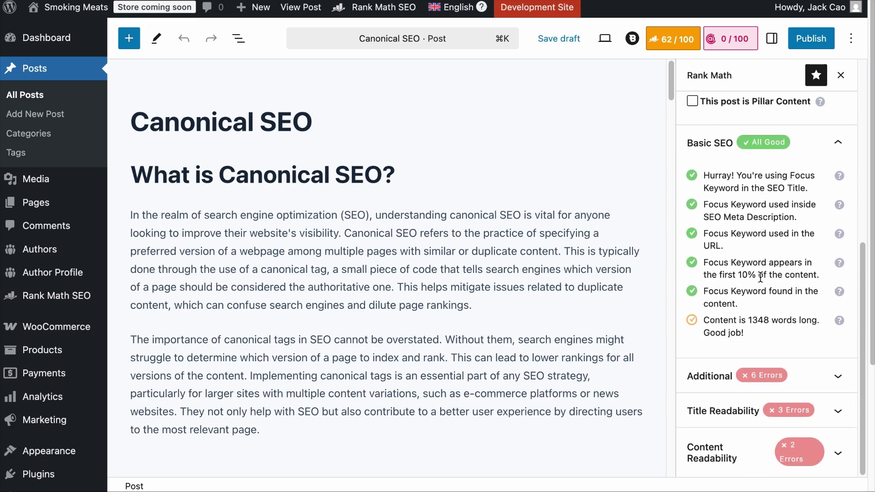
click(754, 376)
scroll(752, 364, down, 8)
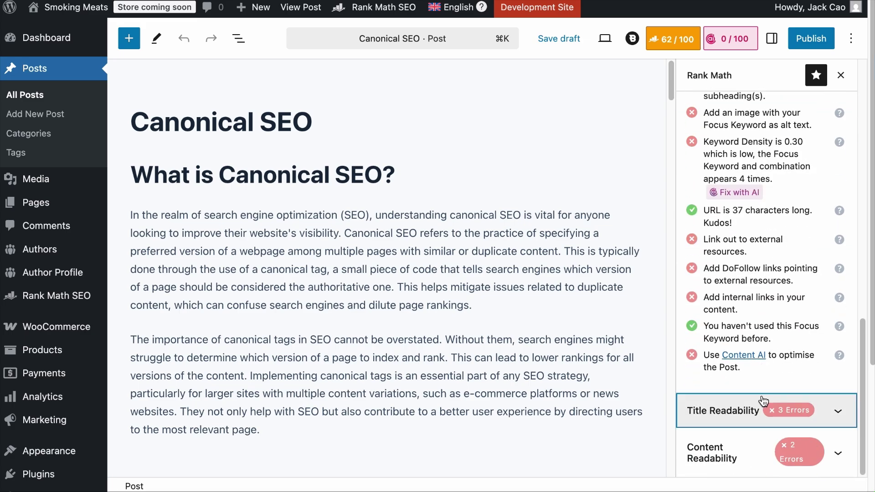
click(737, 357)
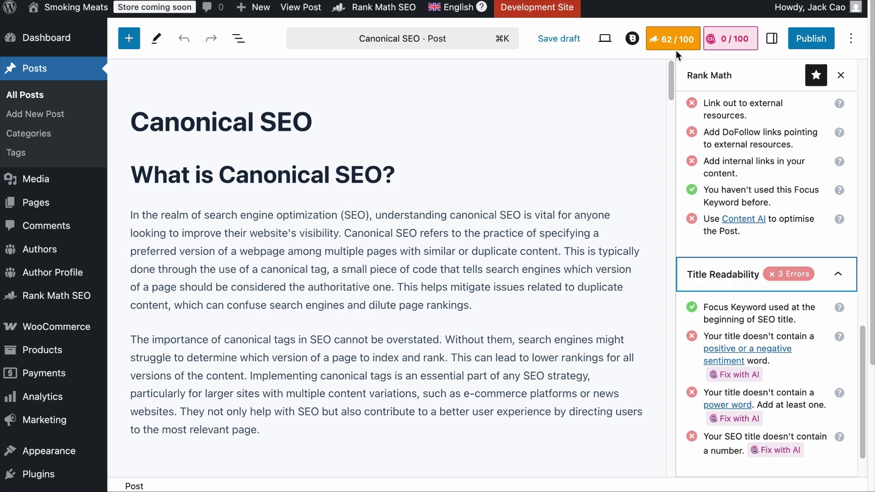
scroll(719, 147, up, 3)
scroll(718, 147, up, 5)
scroll(752, 292, down, 10)
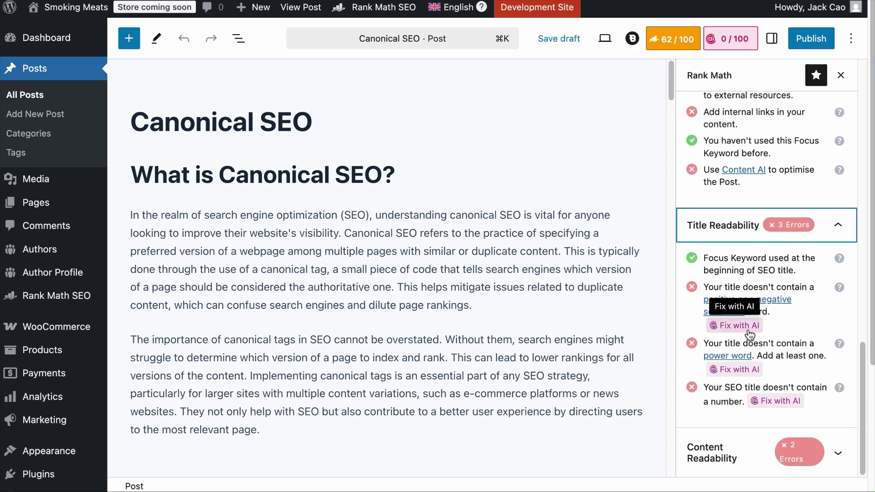
Fix the title's missing sentiment word with AI and approve "Boost Your Website's Success with Canonical SEO Strategies" as the SEO title.
click(747, 329)
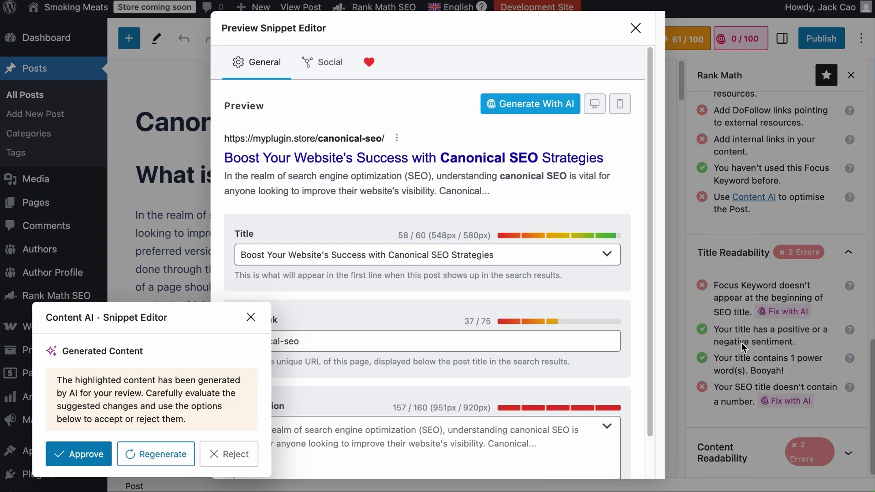
click(87, 457)
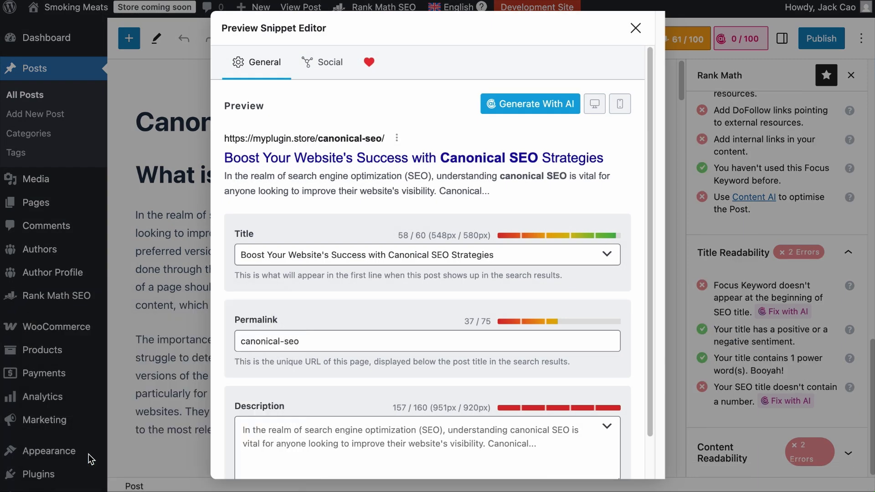
click(635, 28)
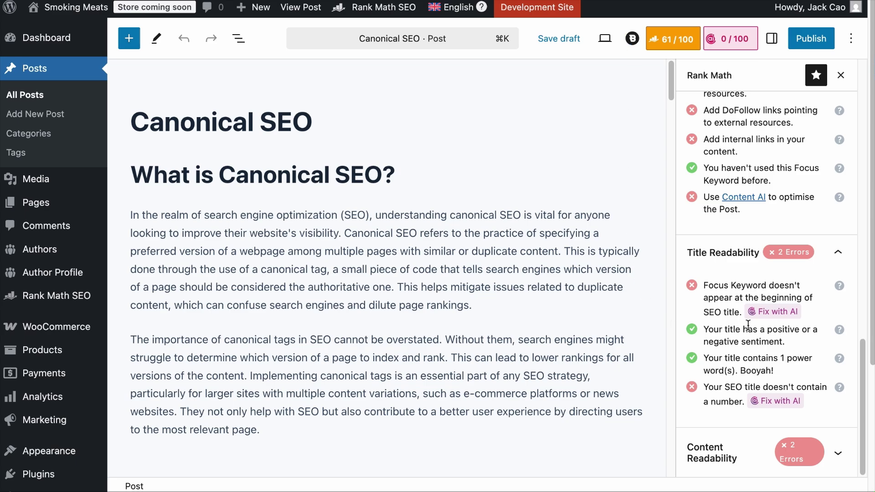
scroll(747, 324, up, 5)
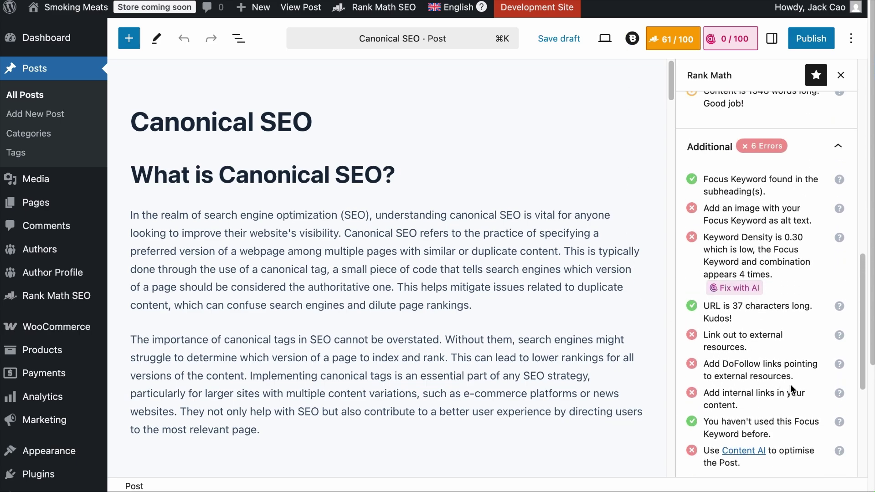
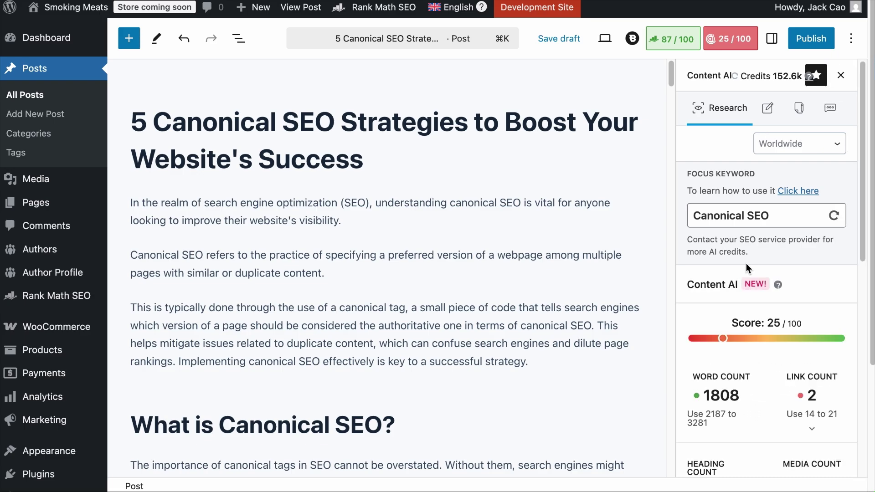
Examine Content AI's recommended word count and the breakdowns of its link and heading counts.
scroll(753, 277, down, 4)
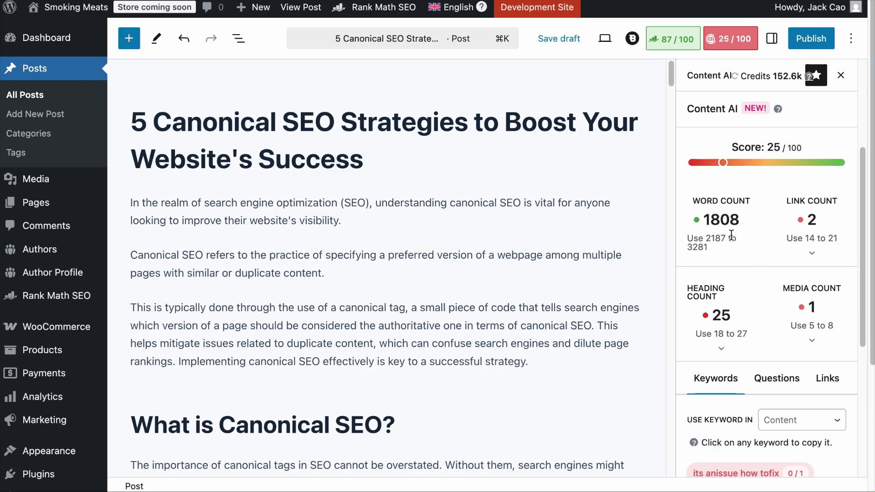
mouse_move(689, 238)
mouse_down()
mouse_move(720, 253)
mouse_move(692, 248)
mouse_up()
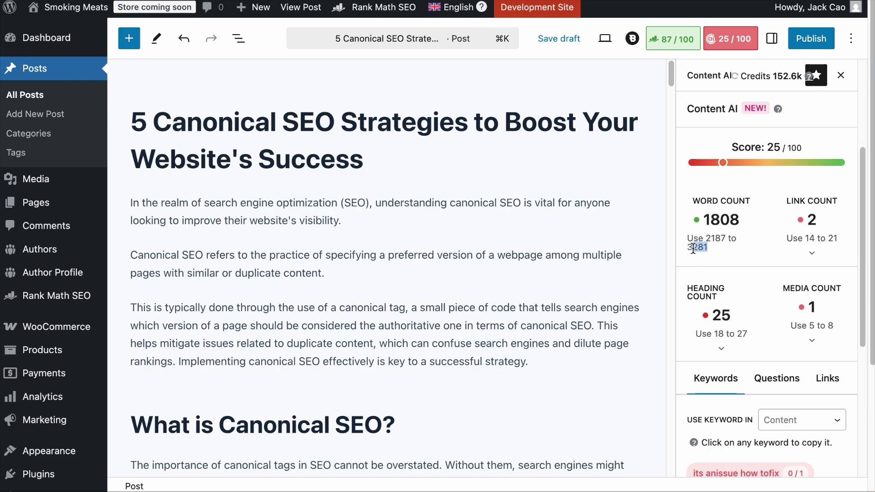
click(812, 256)
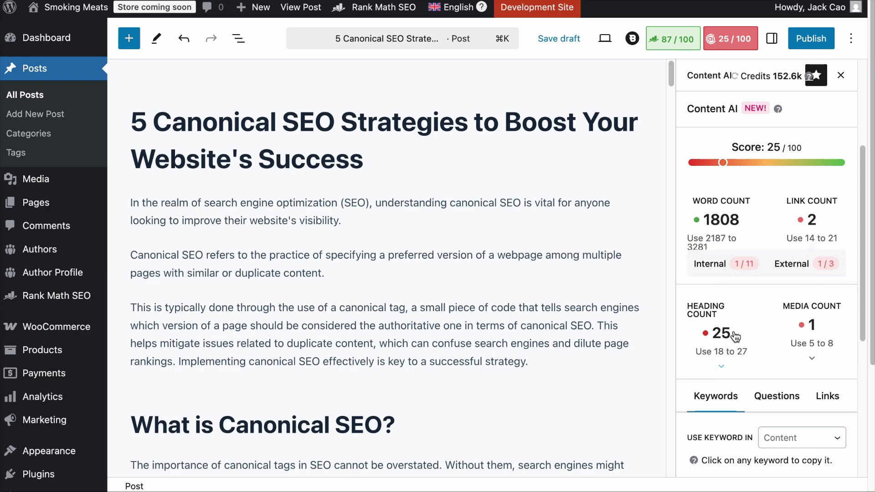
click(723, 366)
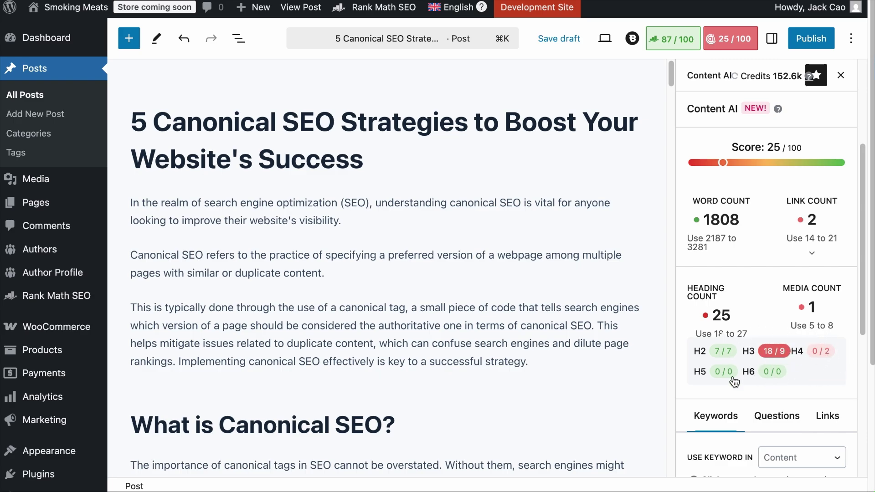
Examine the media count breakdown and Content AI's suggested keywords for the content and the headings.
mouse_move(816, 317)
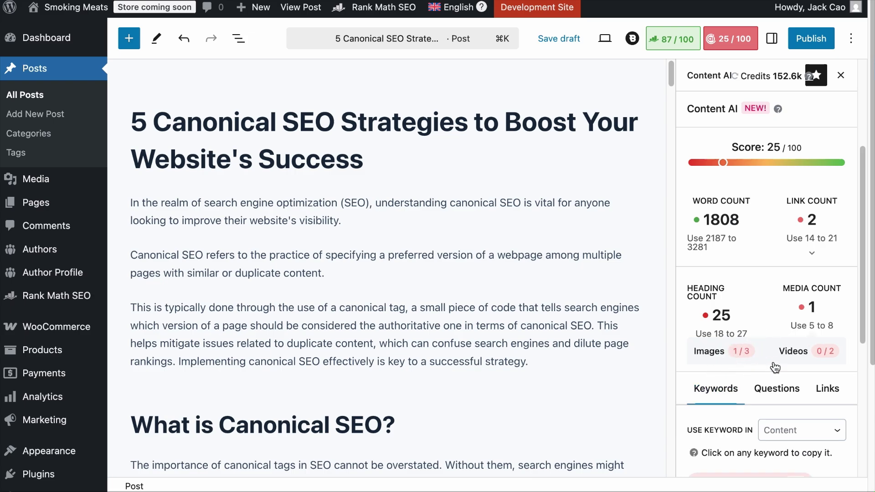
scroll(849, 377, down, 5)
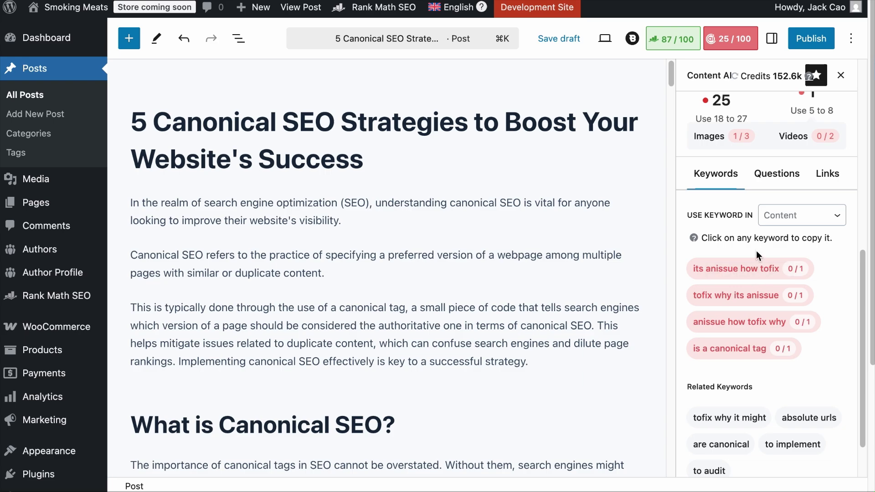
click(786, 219)
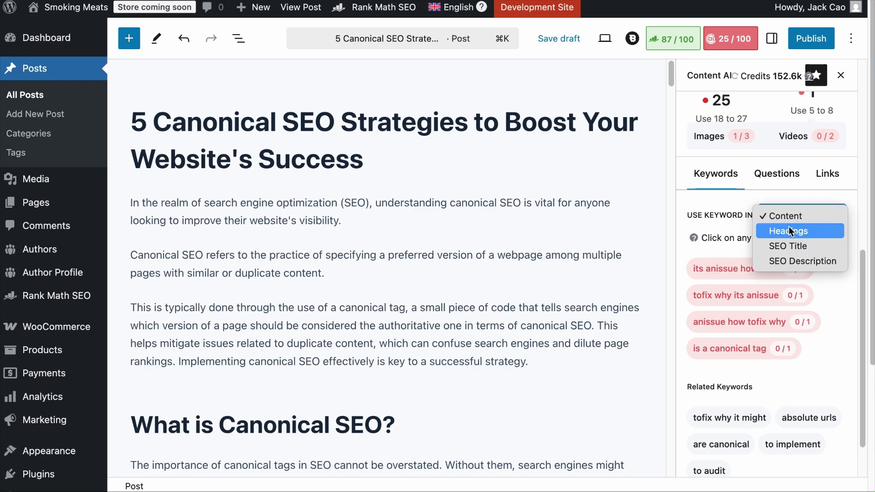
click(798, 231)
Examine Content AI's related questions and the internal and external link count breakdown.
click(776, 292)
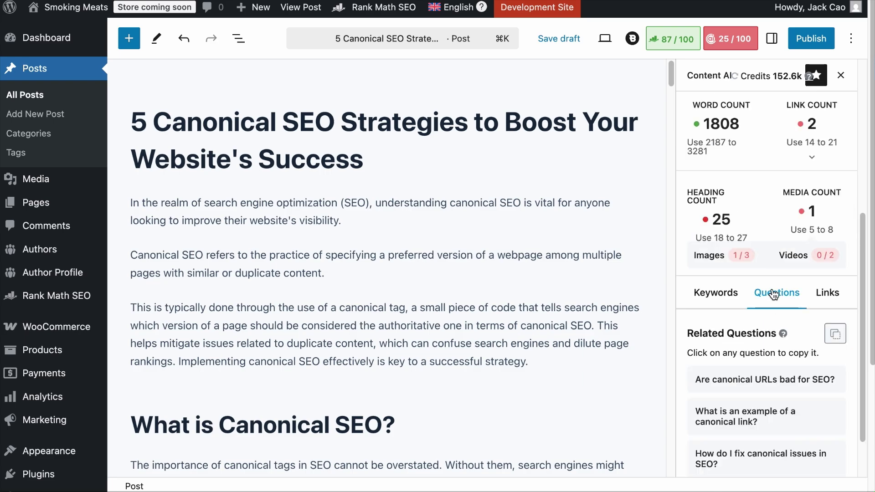
scroll(778, 331, down, 2)
scroll(778, 331, down, 3)
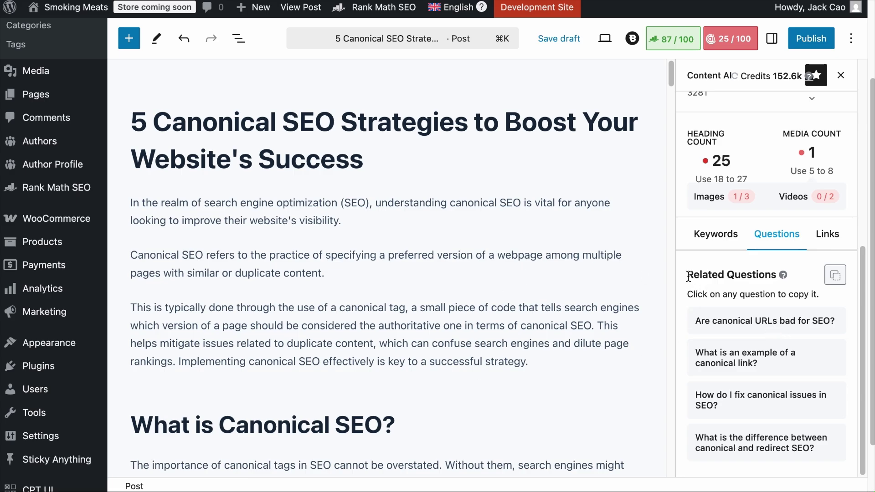
scroll(816, 214, up, 3)
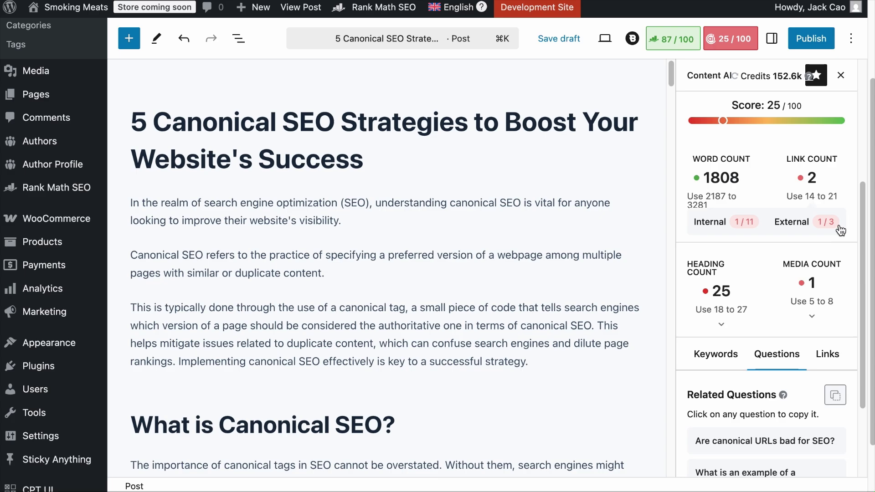
Examine Content AI's related external links suggested for the post.
scroll(836, 237, down, 3)
click(830, 251)
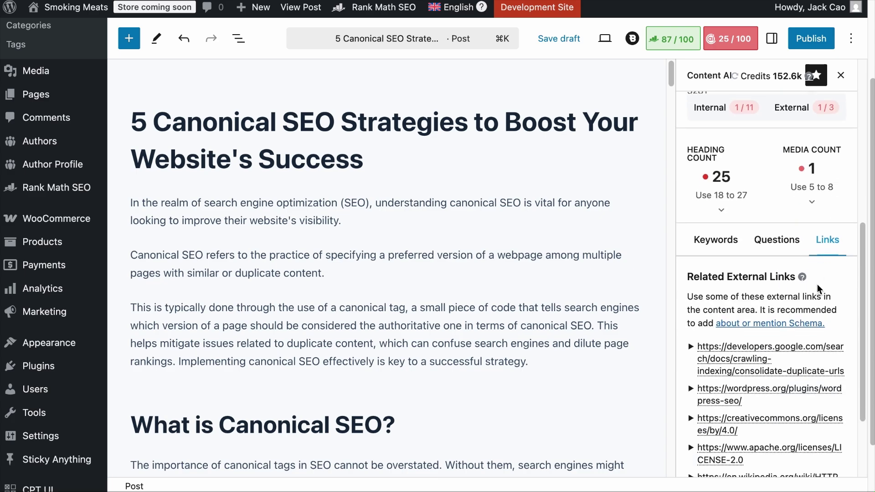
scroll(816, 283, down, 3)
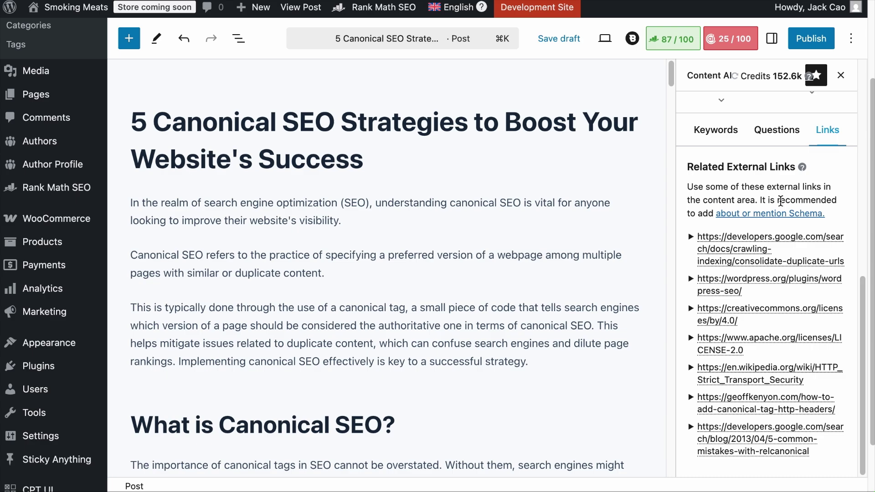
scroll(780, 200, up, 6)
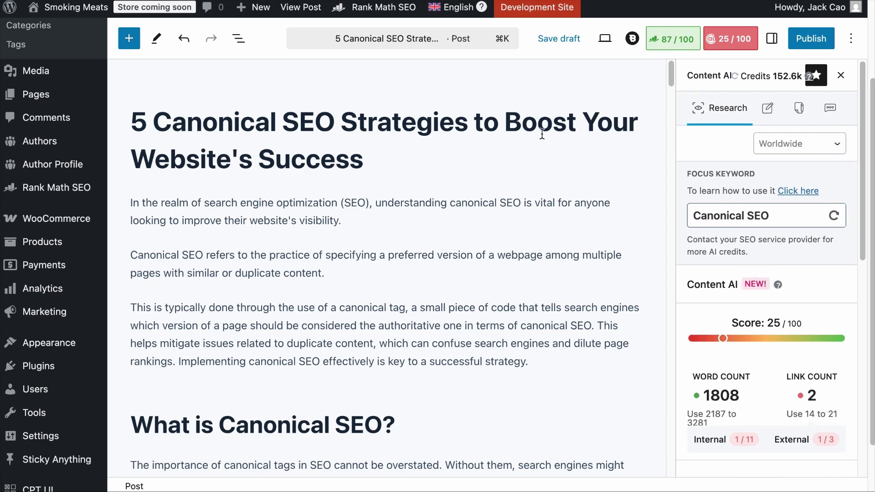
double_click(170, 113)
drag(171, 113, 334, 121)
click(384, 240)
mouse_move(386, 239)
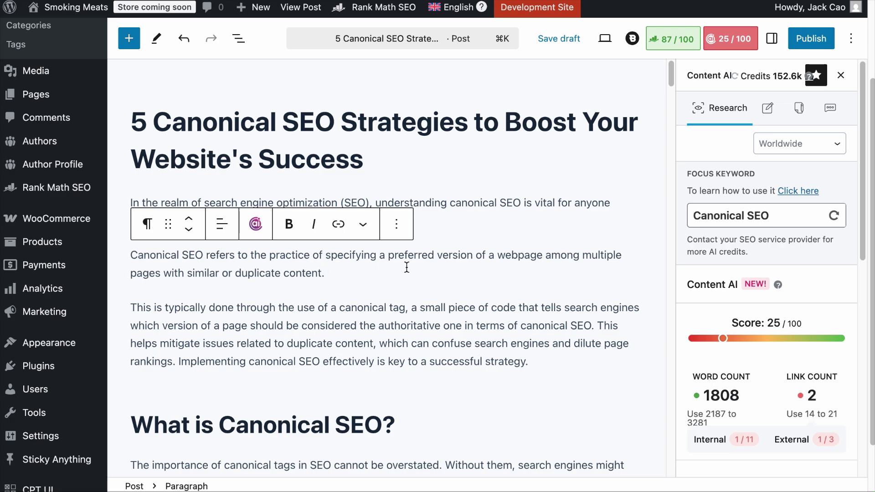
Open the Schema Generator from the post's Rank Math schema settings and examine the available schema types.
click(677, 41)
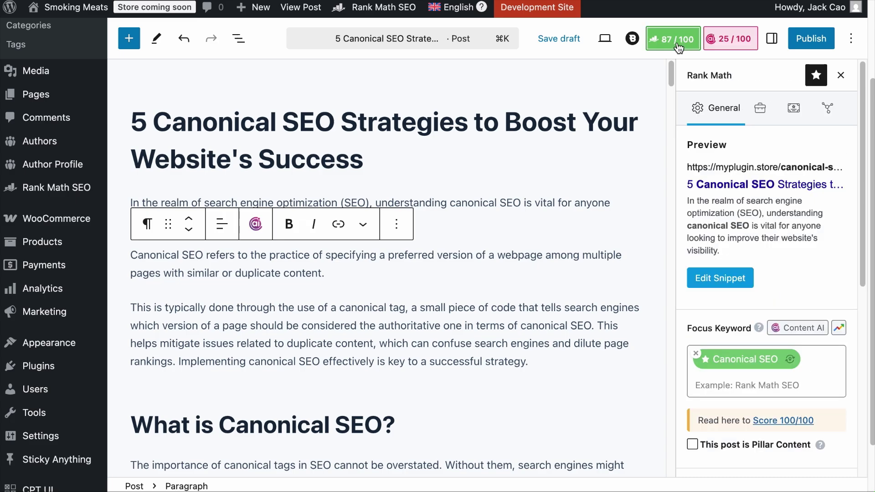
click(793, 109)
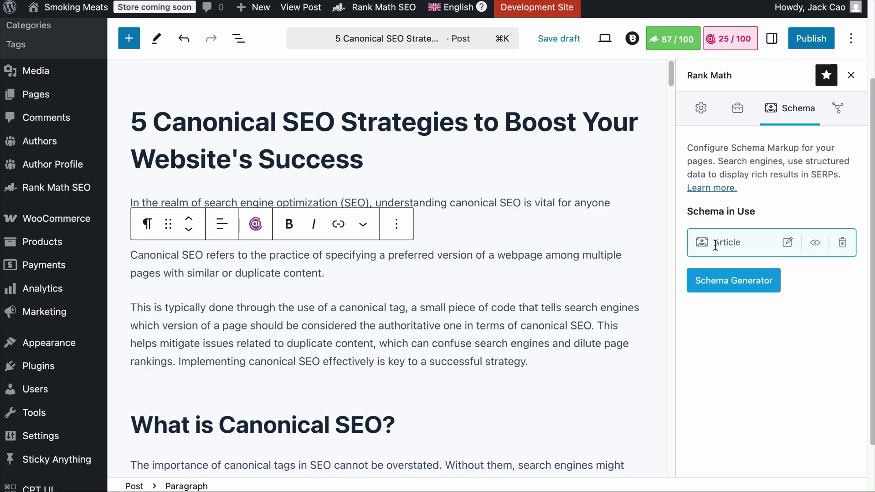
click(740, 280)
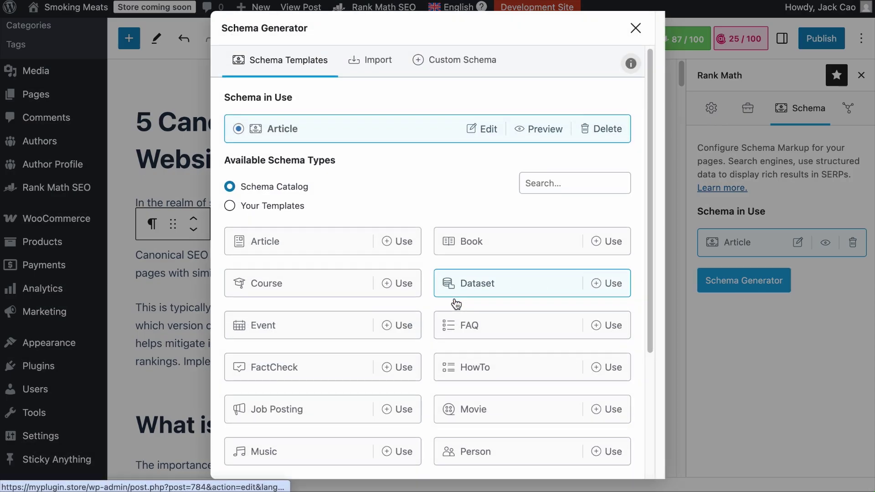
scroll(455, 302, down, 5)
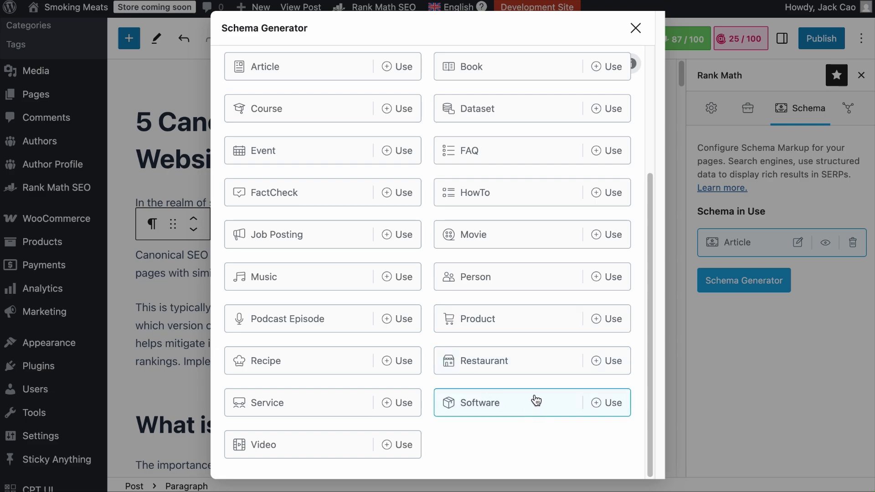
Open the Software schema, inspect its offer and review rating fields, and close the builder without saving.
click(559, 415)
scroll(529, 330, down, 10)
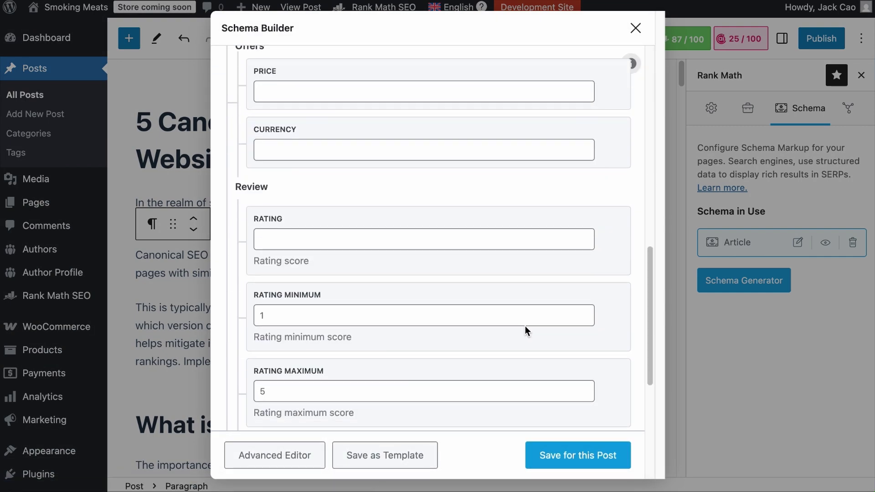
scroll(582, 308, down, 1)
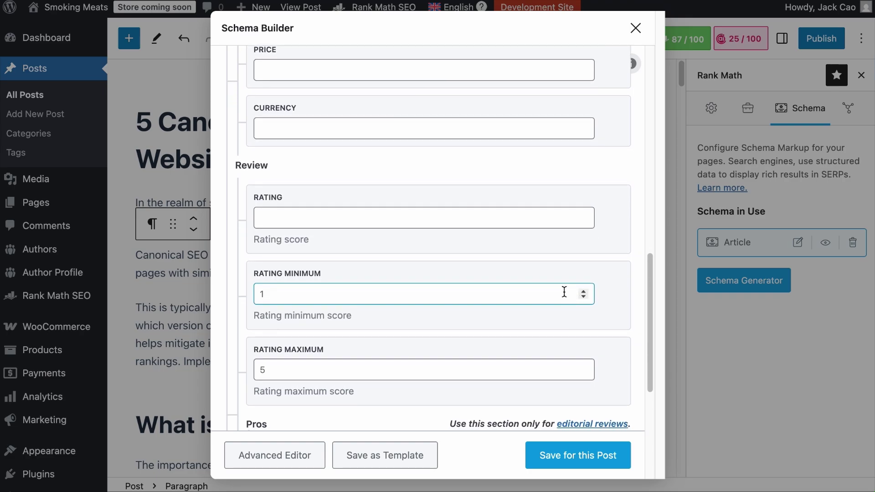
click(635, 28)
Reopen the Schema Generator and browse the schema catalog again.
click(724, 280)
scroll(528, 321, down, 2)
scroll(529, 322, down, 2)
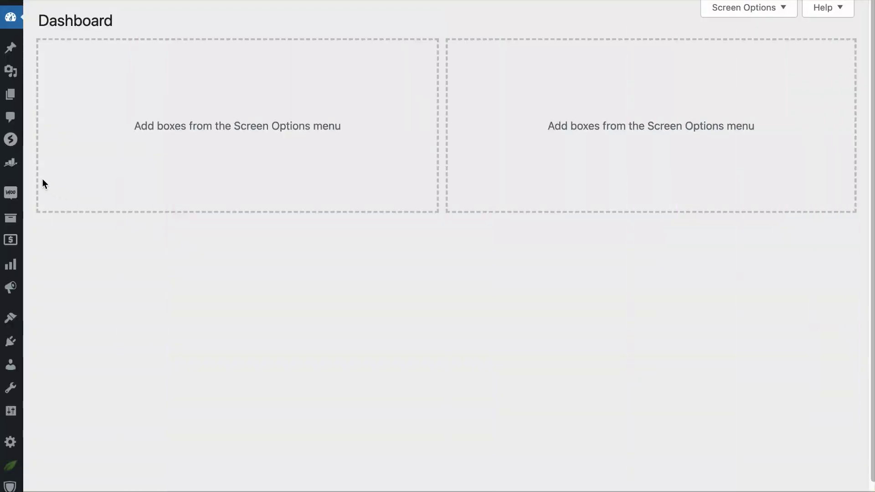
Open Rank Math Analytics and examine the SEO Performance report down to its content list.
mouse_move(11, 163)
click(47, 221)
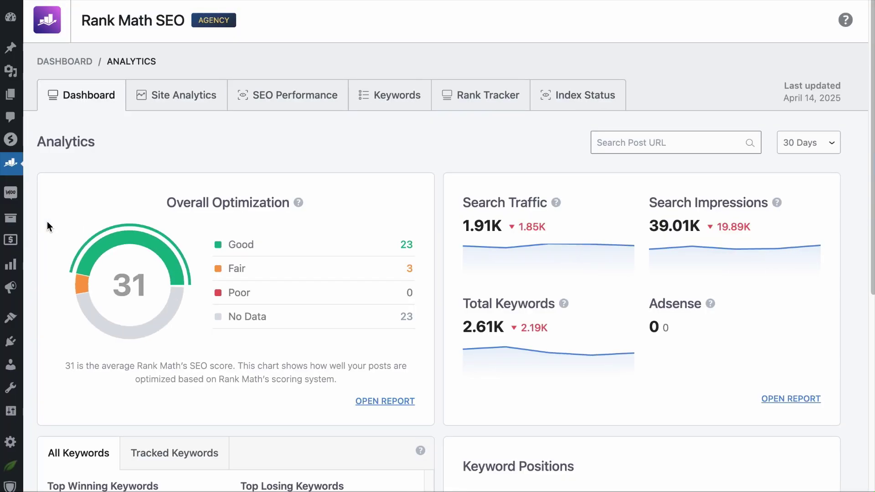
click(283, 94)
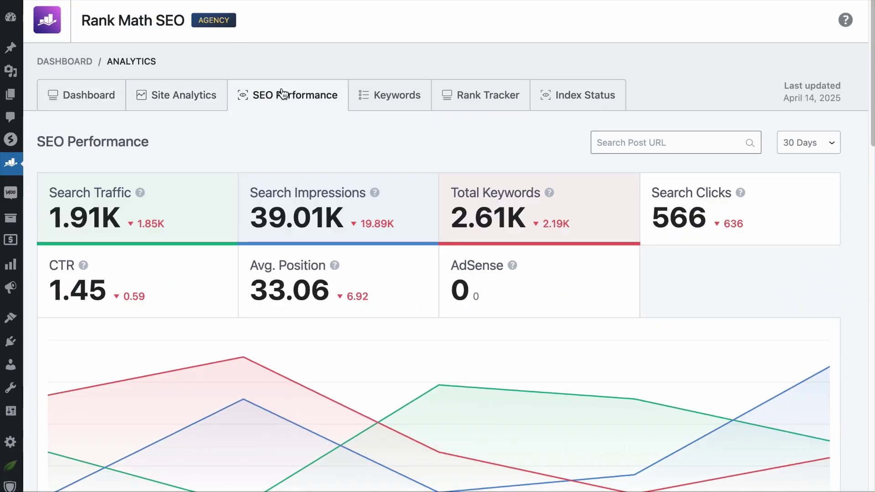
scroll(311, 207, down, 10)
scroll(311, 204, down, 5)
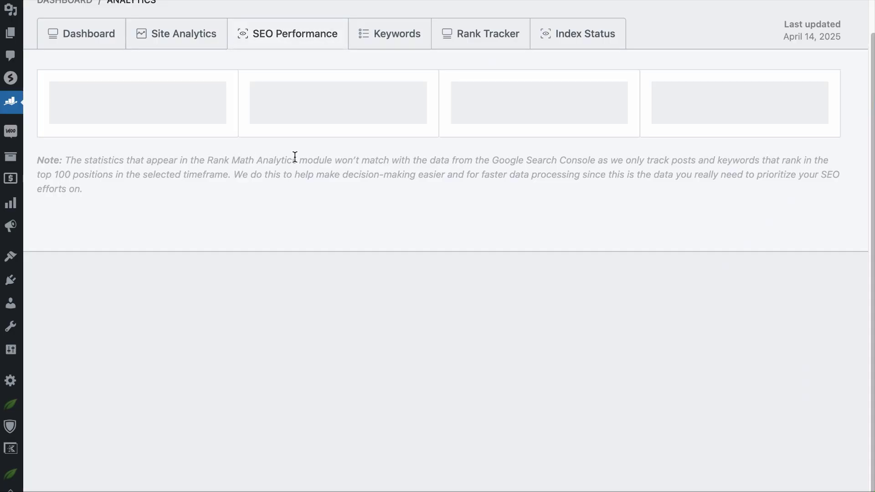
Examine the single-post report's performance chart, ranking keywords, index status and trend section.
scroll(325, 160, down, 8)
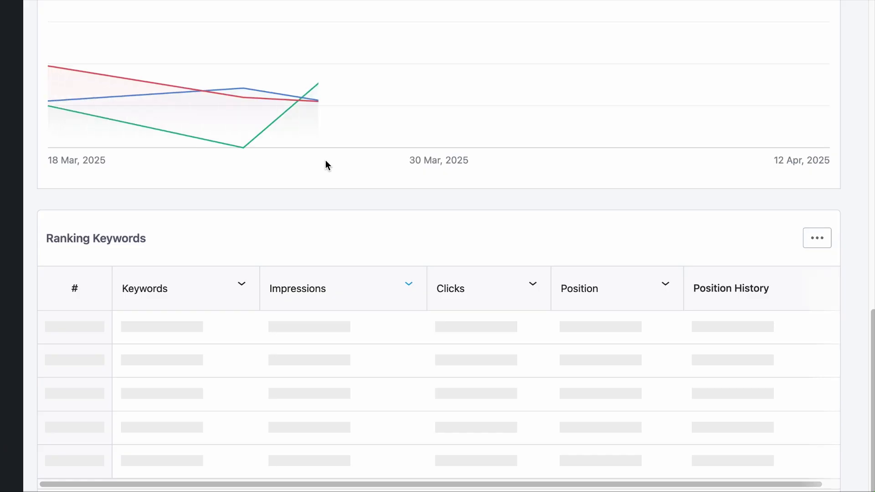
scroll(336, 253, down, 5)
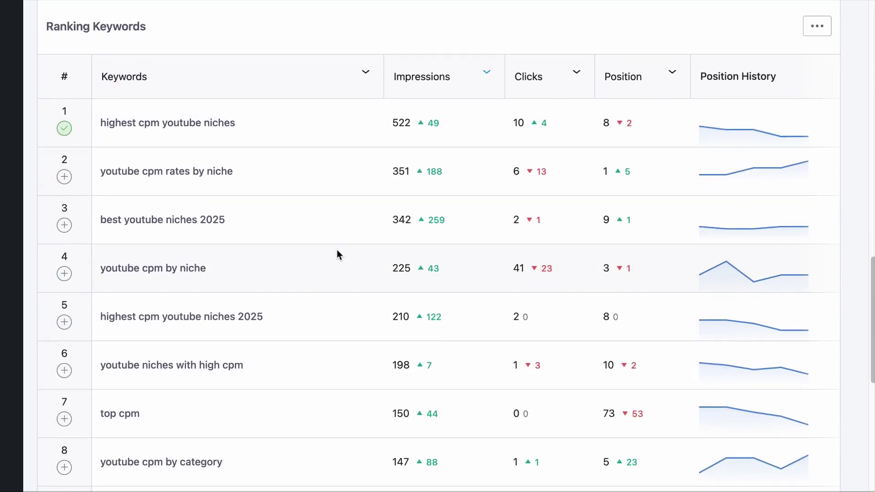
scroll(338, 253, down, 6)
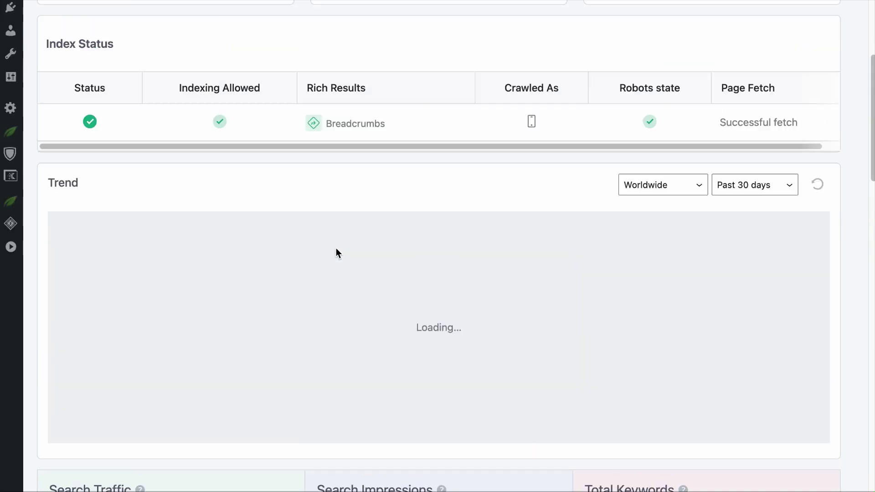
scroll(453, 139, up, 7)
Open the Rank Tracker and inspect the Keyword Manager and its Auto Add Focus Keywords options.
click(475, 97)
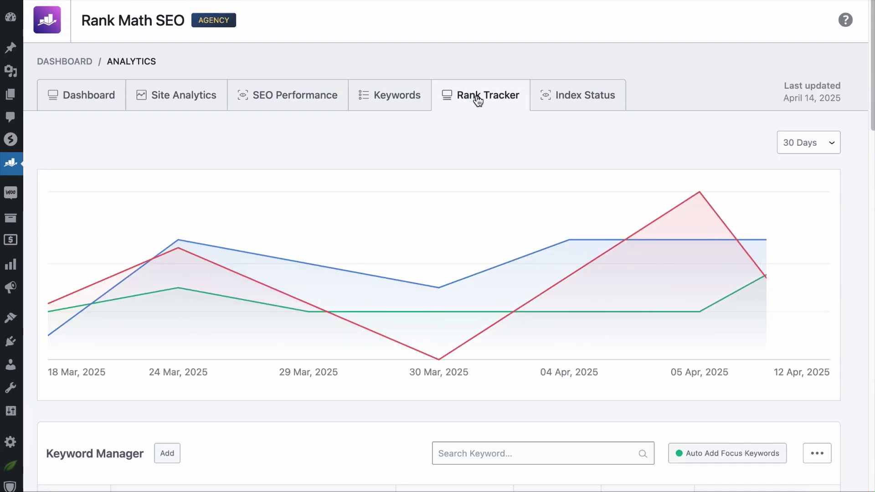
scroll(462, 236, down, 4)
scroll(462, 240, down, 1)
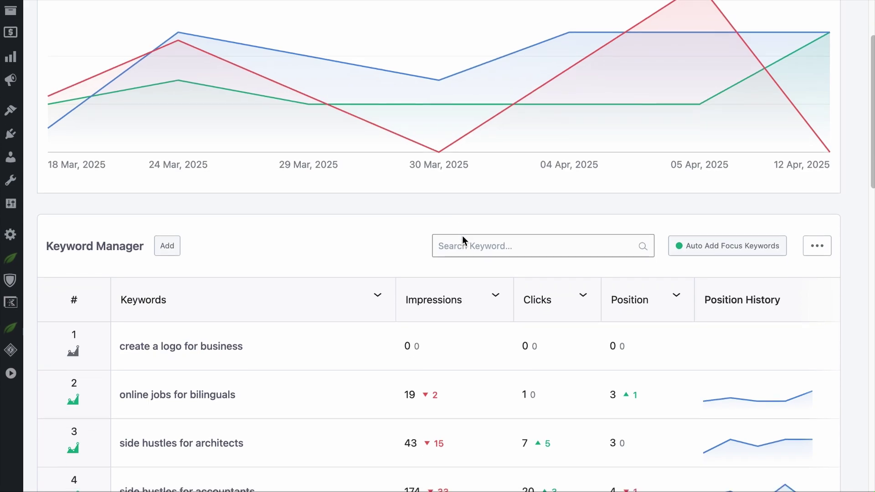
click(462, 236)
click(728, 233)
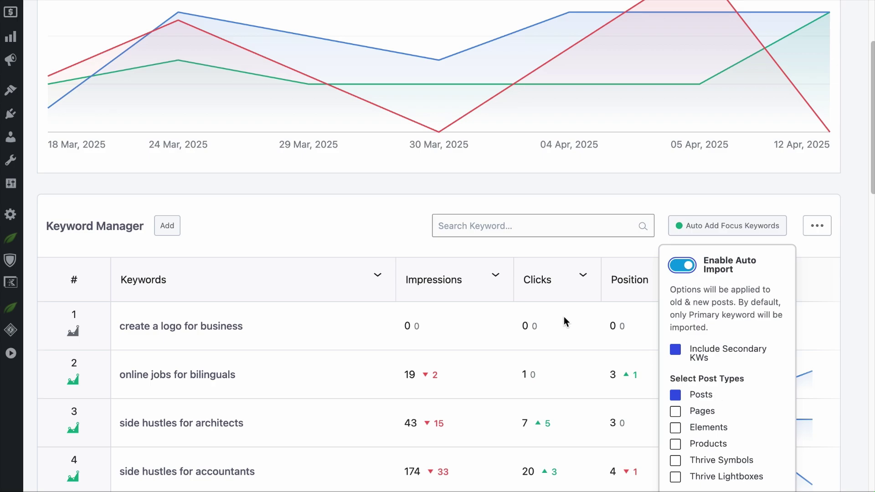
click(406, 250)
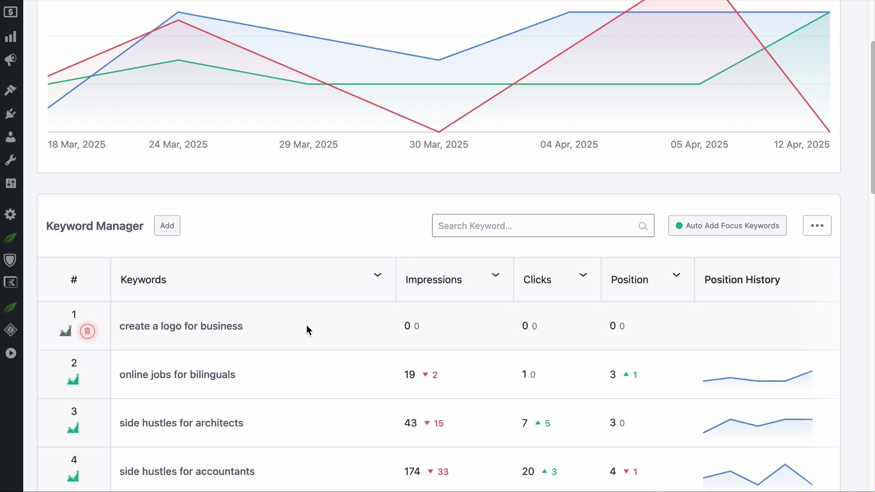
Add "Canonical Tag Examples" as a tracked keyword in the Keyword Manager.
click(174, 230)
text(Canonica)
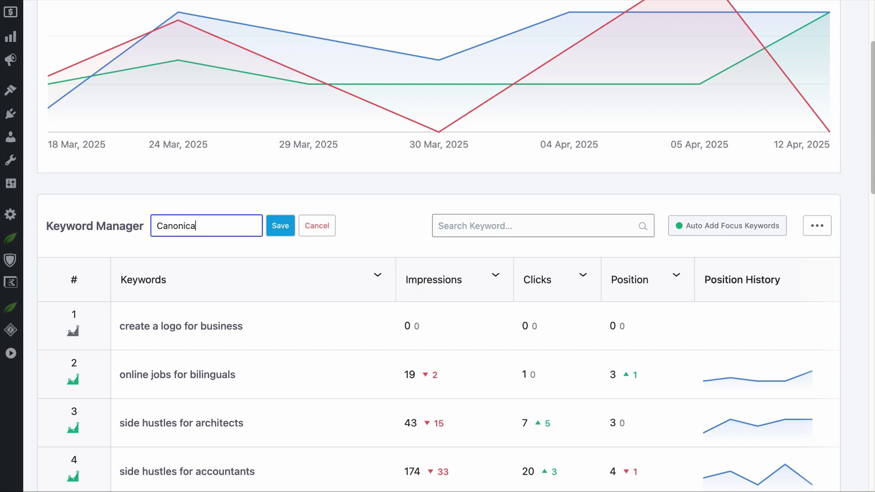
text(l Tag Examples)
click(278, 228)
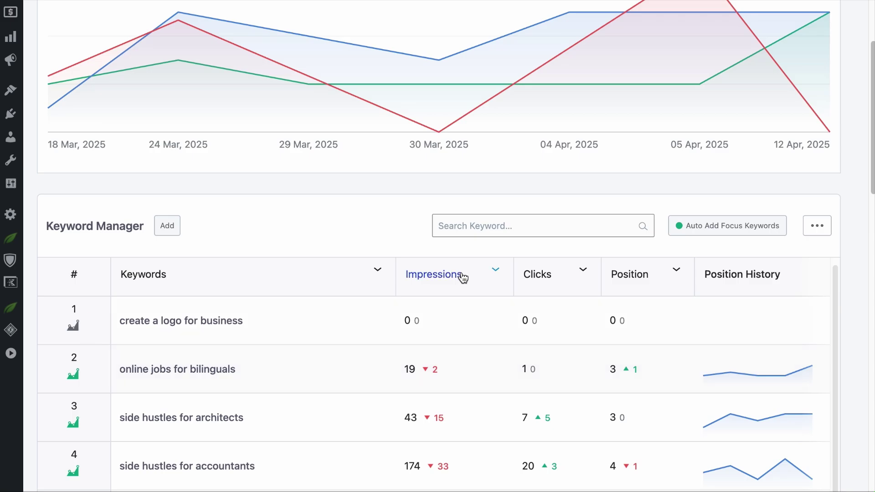
click(486, 220)
scroll(487, 221, up, 5)
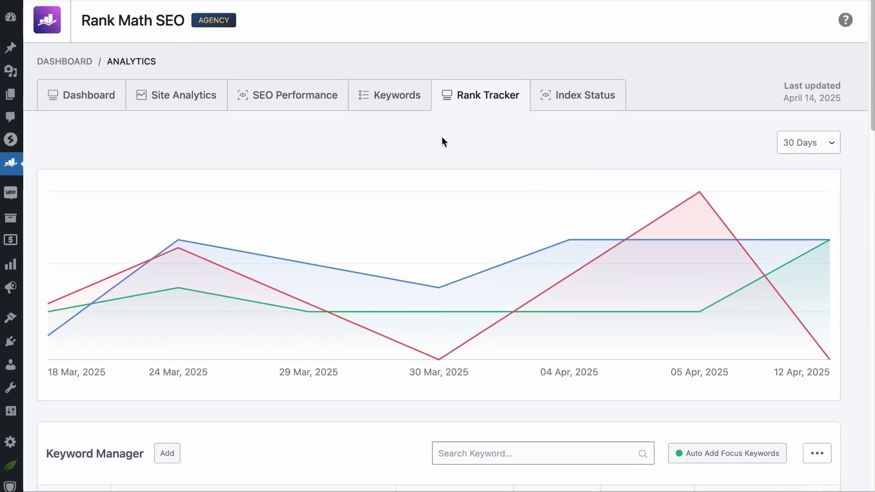